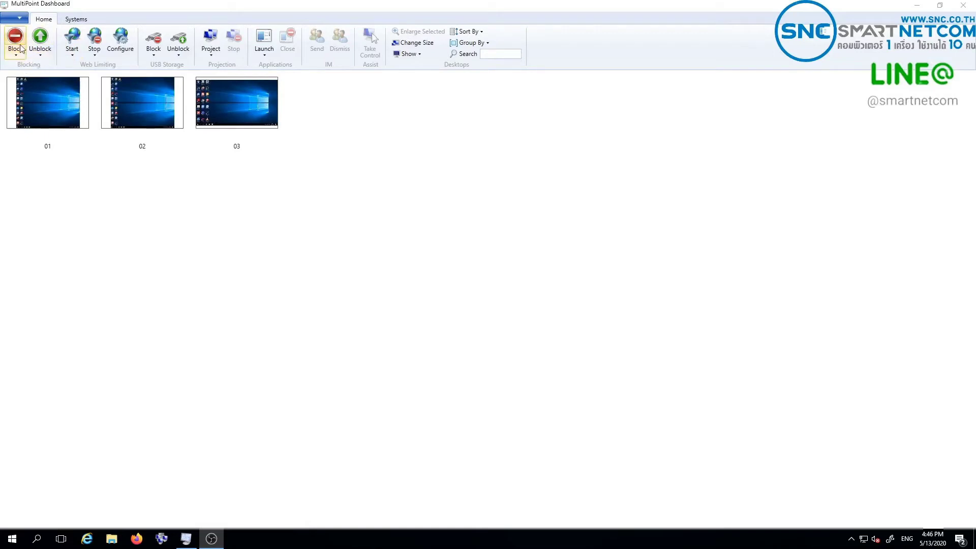
- Keep "Station blocked." as the message for blocked users and block all desktops
{"action": "left_click", "coordinate": [16, 56]}
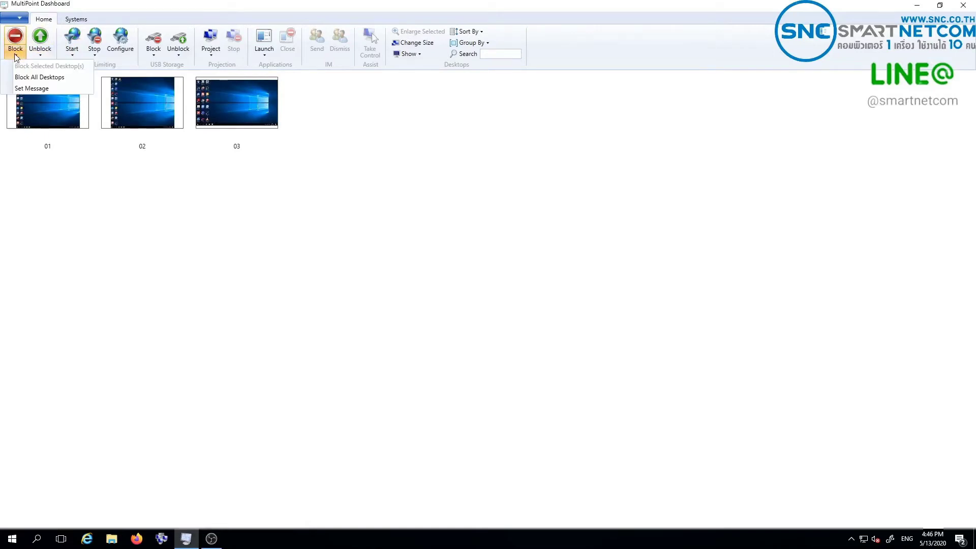
{"action": "left_click", "coordinate": [41, 88]}
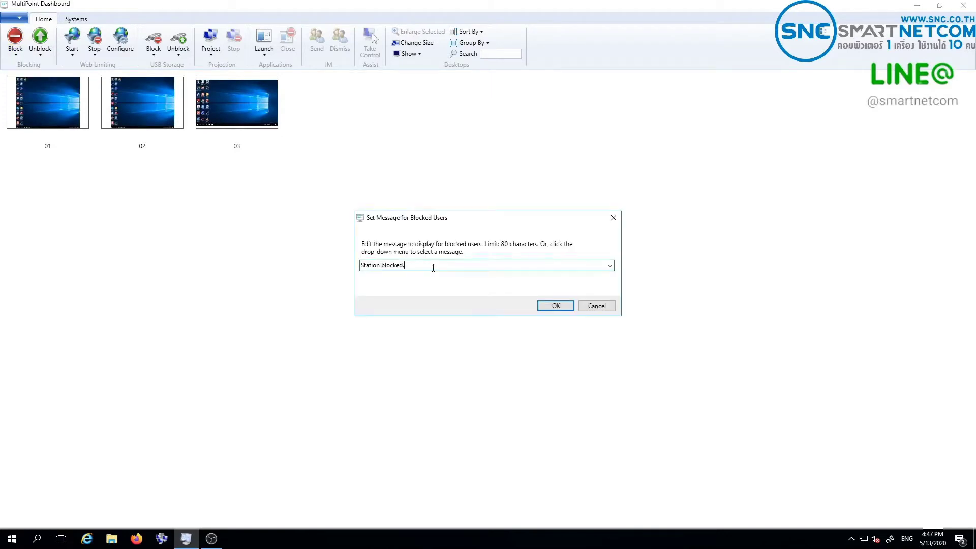
{"action": "left_click", "coordinate": [549, 306]}
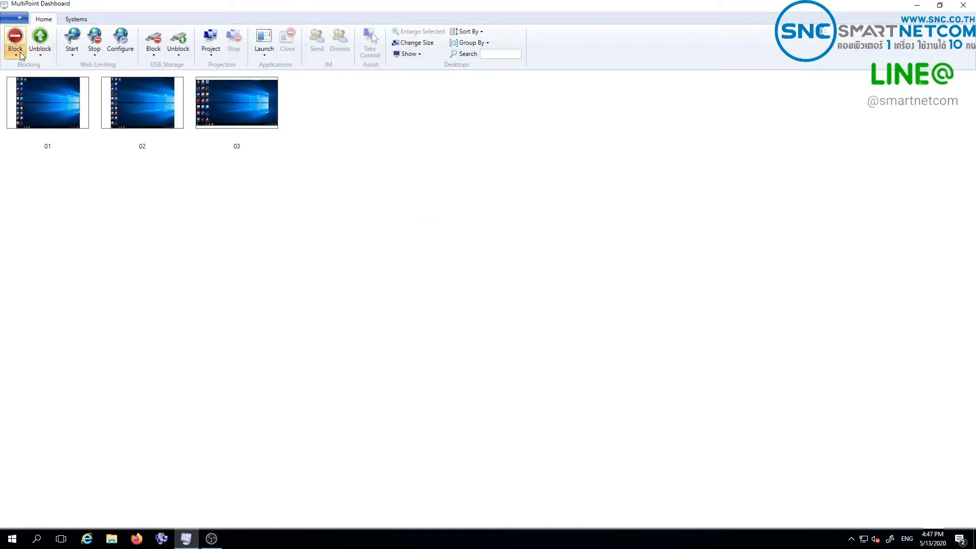
{"action": "left_click", "coordinate": [20, 53]}
{"action": "left_click", "coordinate": [54, 78]}
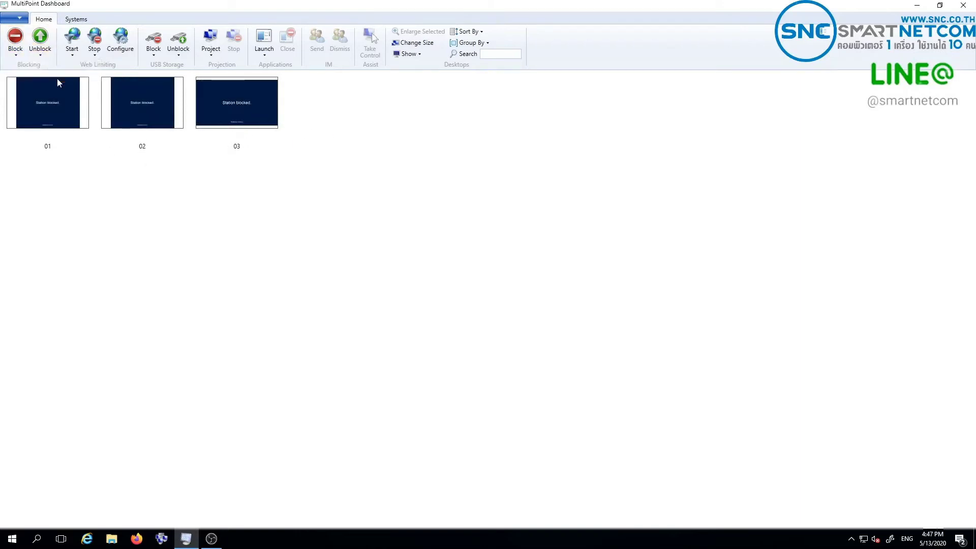
- Block desktop 01 on its own, followed by blocking all desktops
{"action": "left_click", "coordinate": [45, 96]}
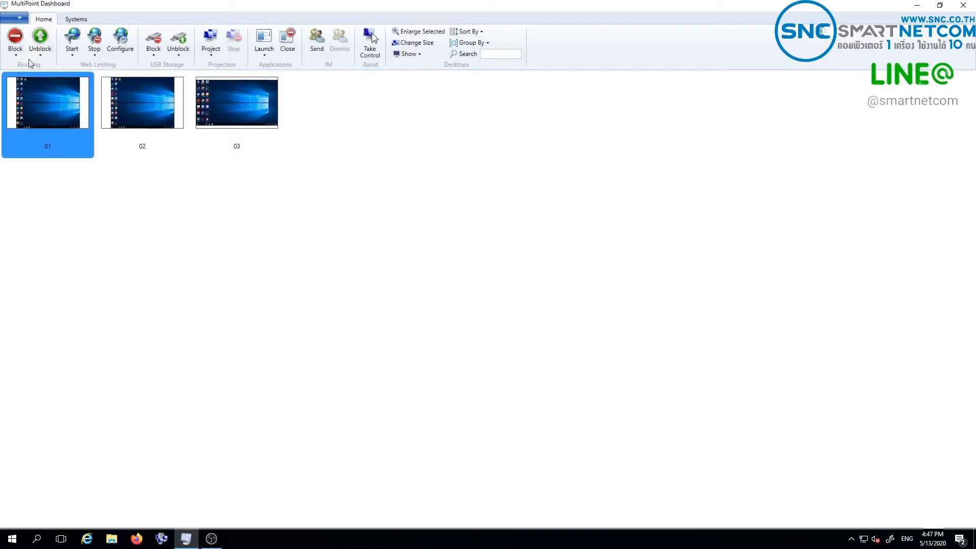
{"action": "left_click", "coordinate": [20, 53]}
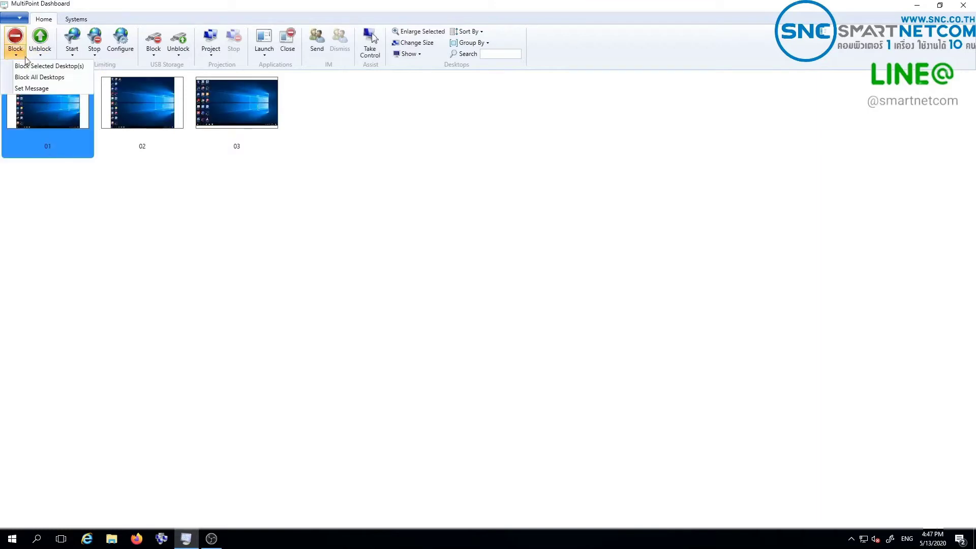
{"action": "left_click", "coordinate": [53, 67]}
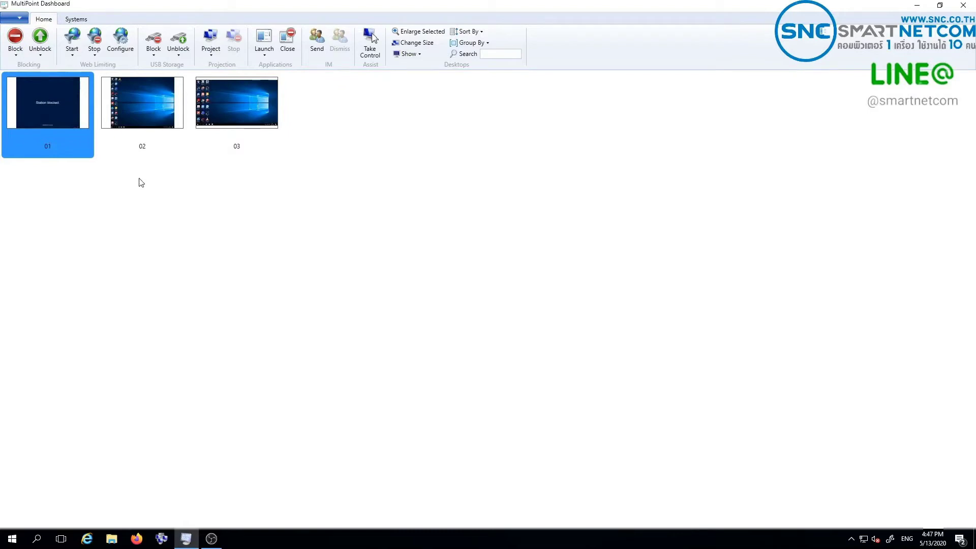
{"action": "left_click", "coordinate": [18, 54]}
{"action": "left_click", "coordinate": [30, 77]}
- Unblock desktop 02 on its own, followed by unblocking all desktops
{"action": "left_click", "coordinate": [41, 51]}
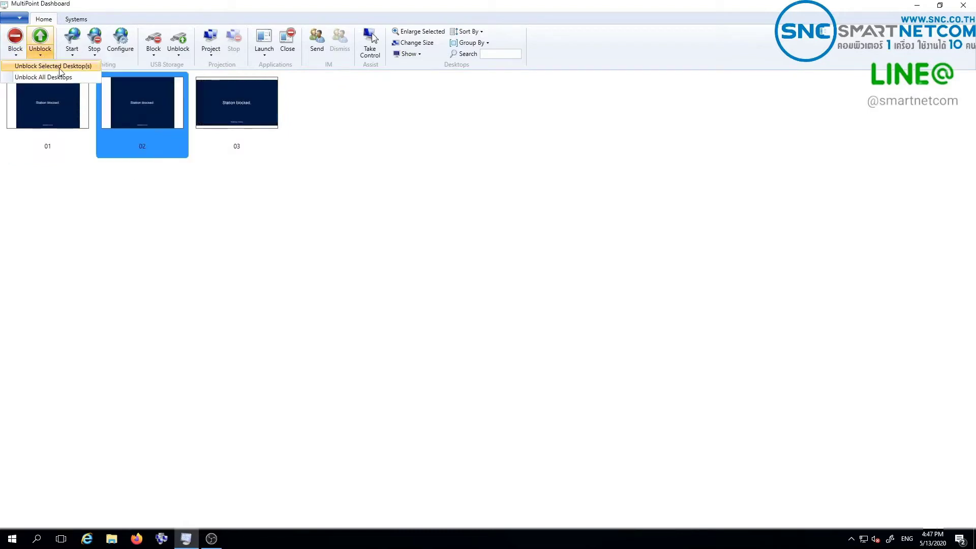
{"action": "left_click", "coordinate": [64, 69]}
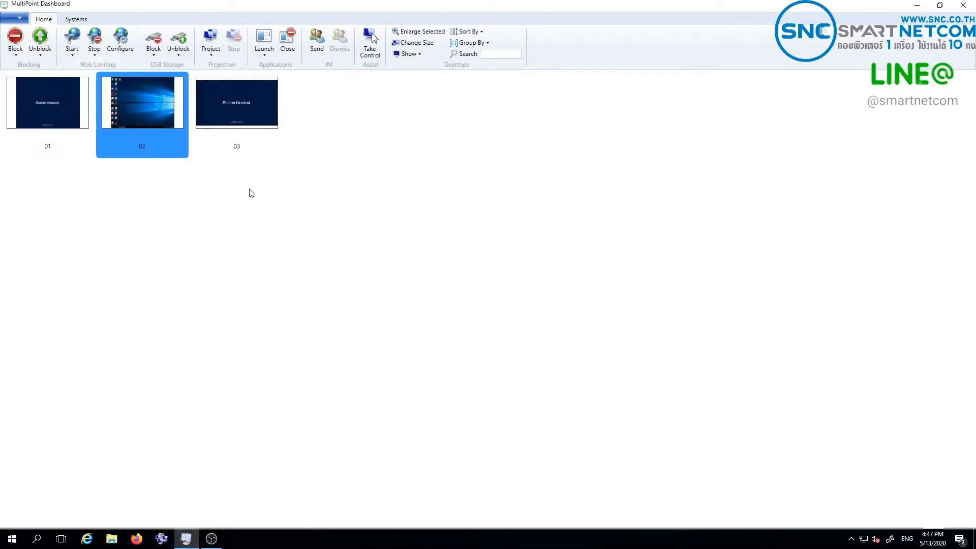
{"action": "left_click", "coordinate": [40, 54]}
{"action": "left_click", "coordinate": [43, 77]}
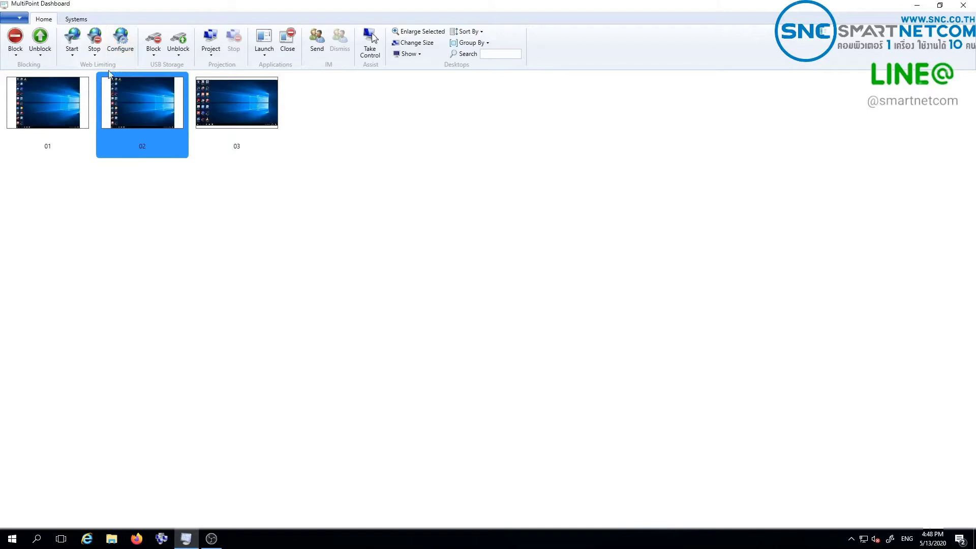
{"action": "left_click", "coordinate": [120, 41]}
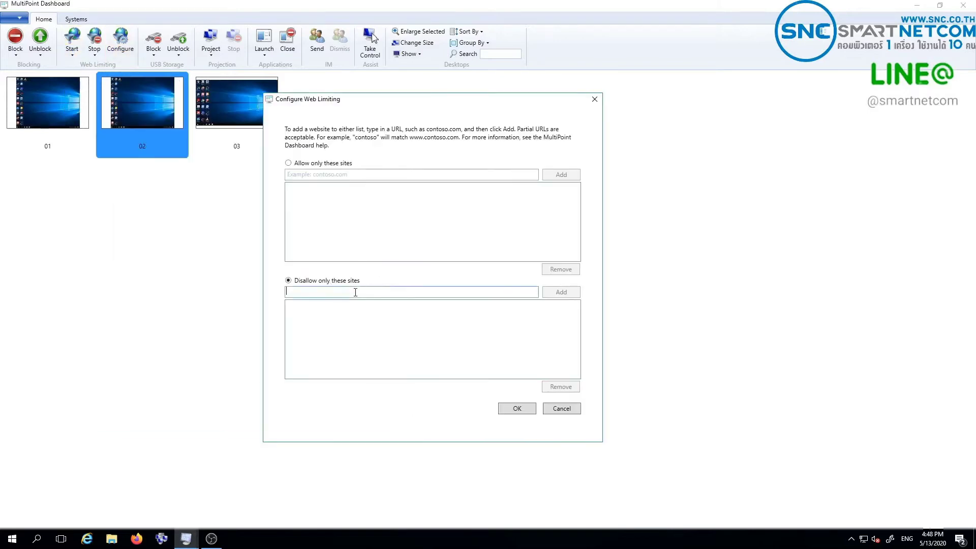
{"action": "type", "text": "www.youtube.com"}
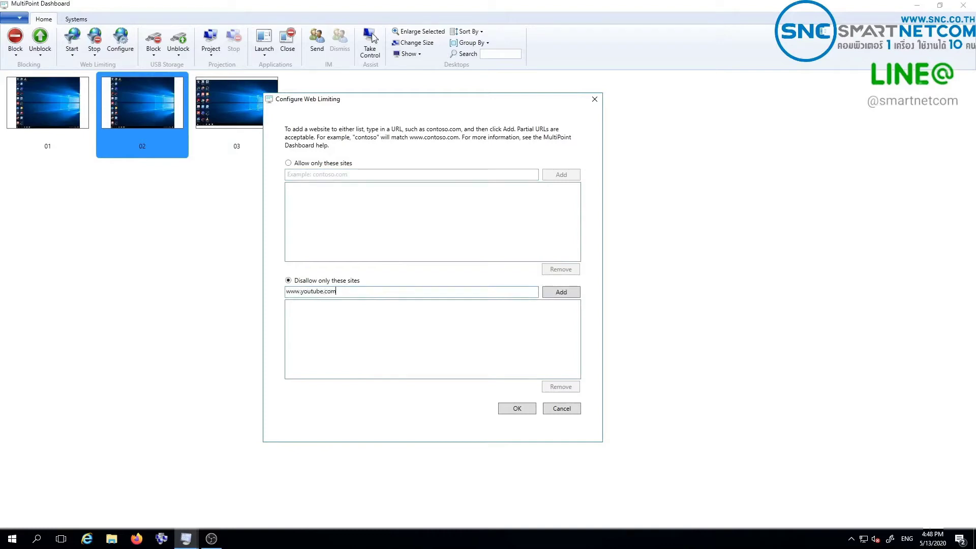
{"action": "left_click", "coordinate": [557, 295]}
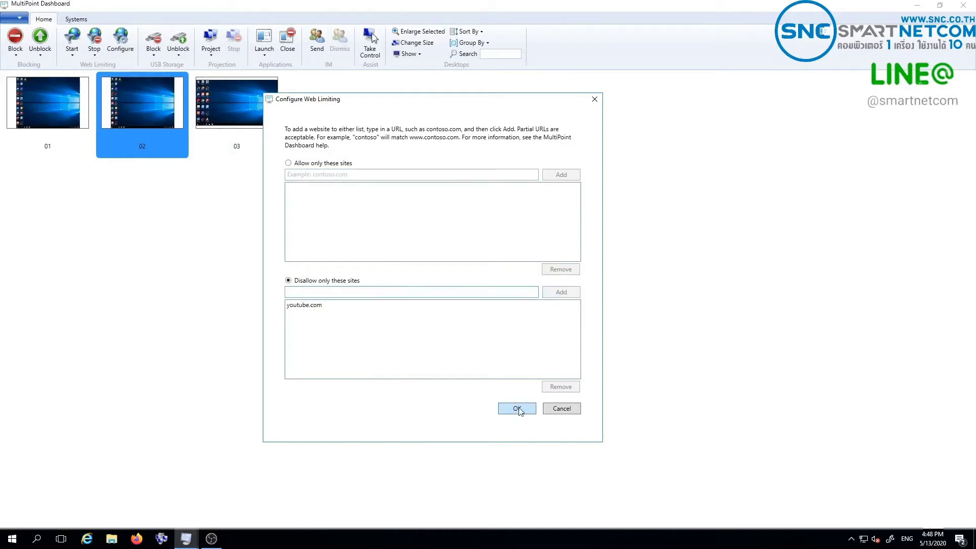
{"action": "left_click", "coordinate": [517, 409]}
- Take control of desktop 03 and open Firefox on it
{"action": "left_click", "coordinate": [258, 111]}
{"action": "left_click", "coordinate": [372, 37]}
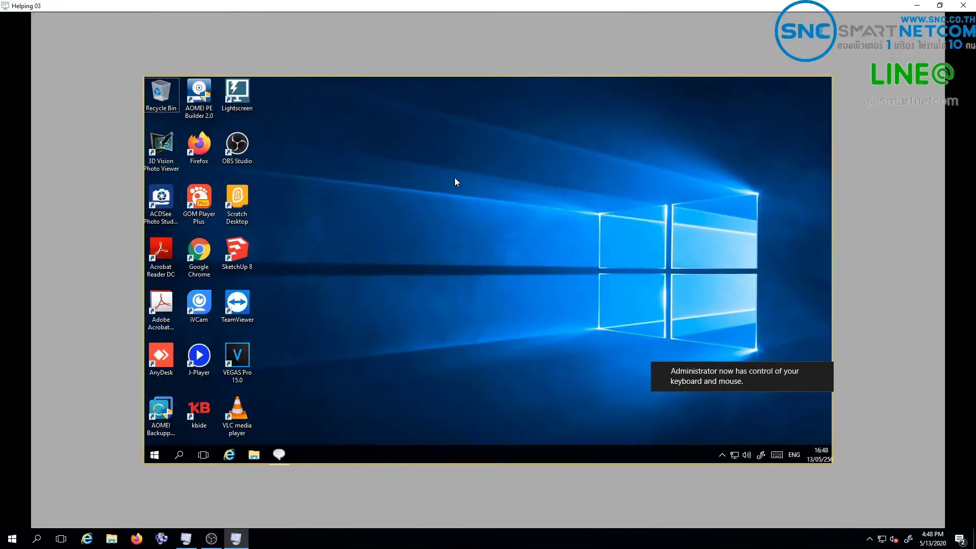
{"action": "left_click", "coordinate": [199, 145]}
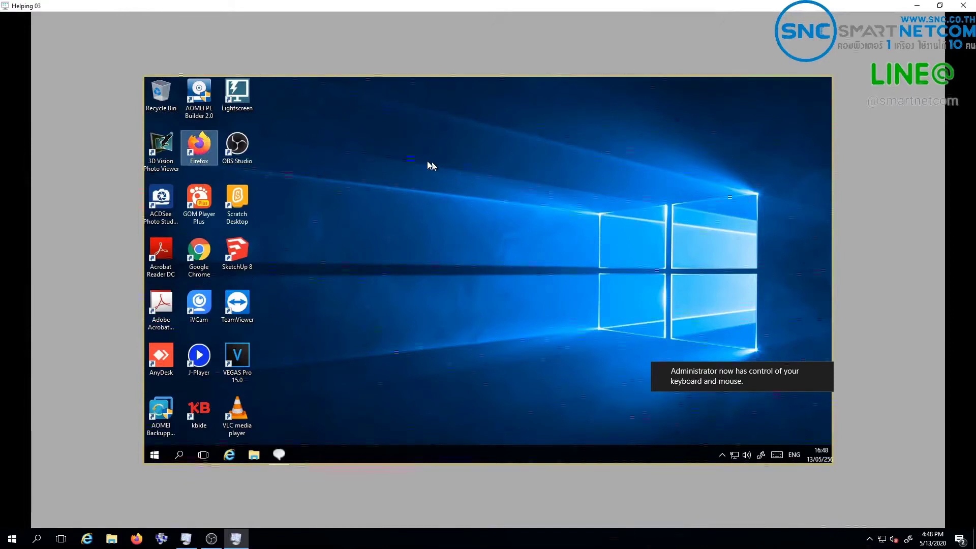
{"action": "double_click", "coordinate": [206, 147]}
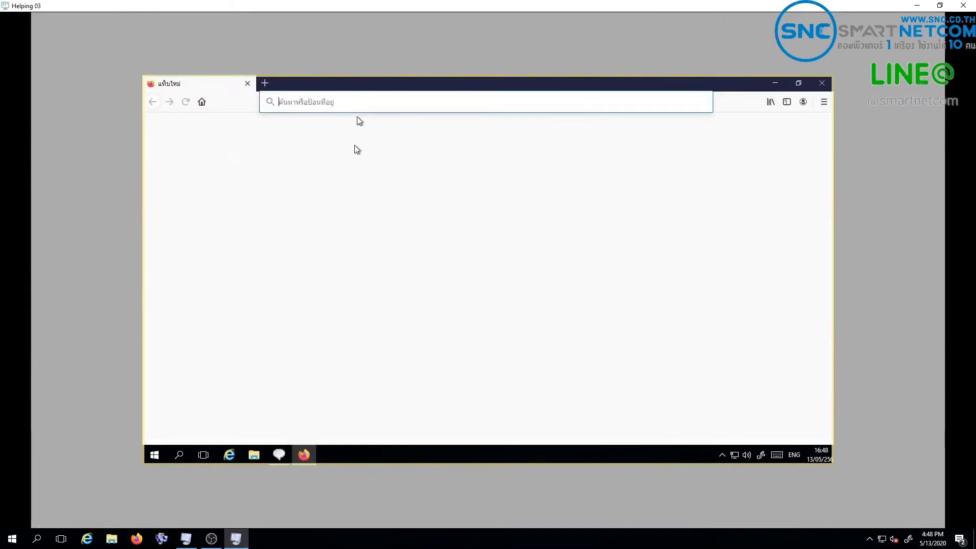
- Try to load youtube.com in Firefox on desktop 03, and retry it once to check the web limiting
{"action": "left_click", "coordinate": [366, 102]}
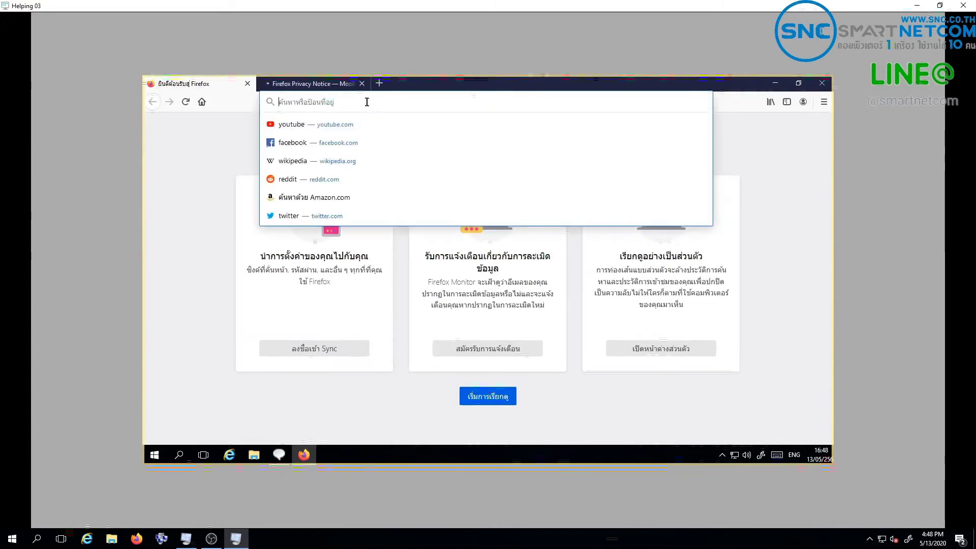
{"action": "type", "text": "youtube.com"}
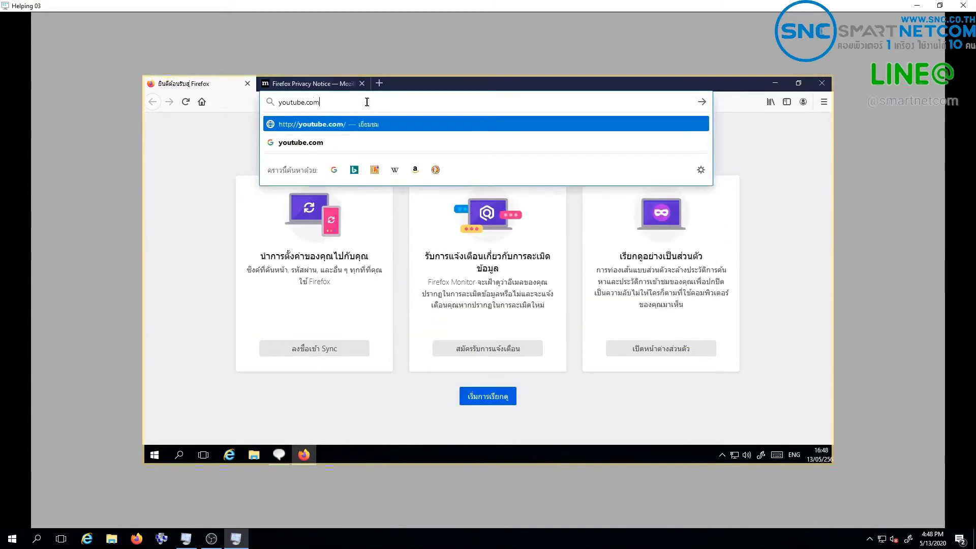
{"action": "key", "text": "Return"}
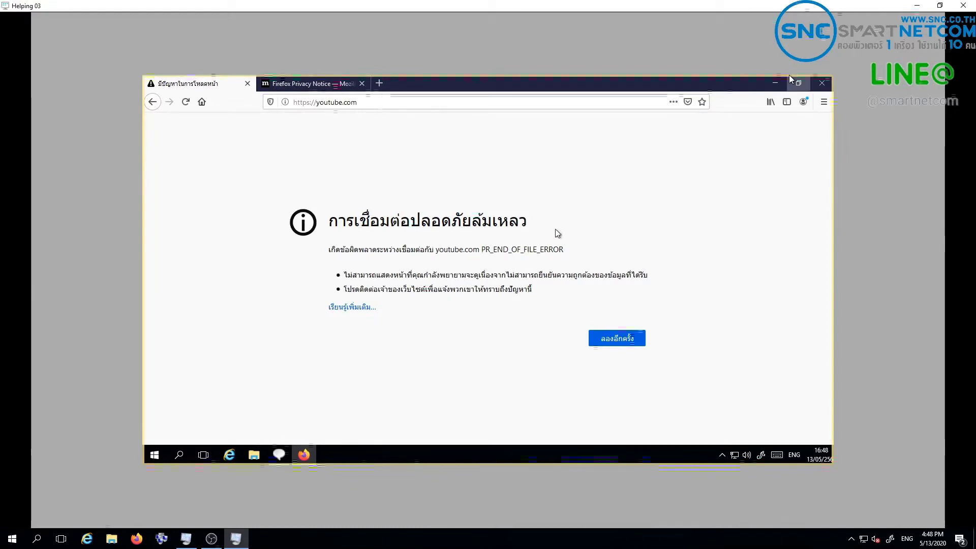
{"action": "left_click", "coordinate": [410, 97]}
{"action": "key", "text": "Return"}
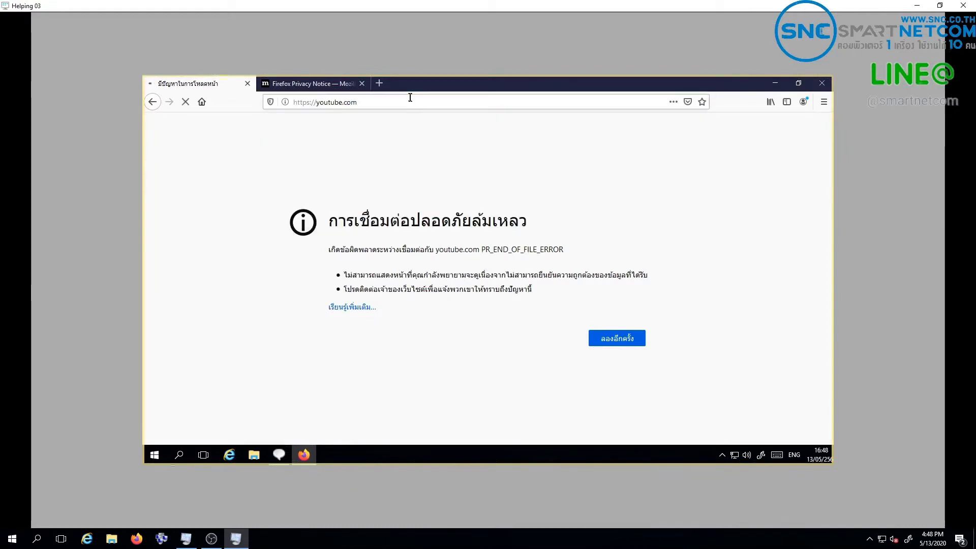
- Go to google.com in the same Firefox window to check a site that is not disallowed
{"action": "left_click", "coordinate": [406, 101]}
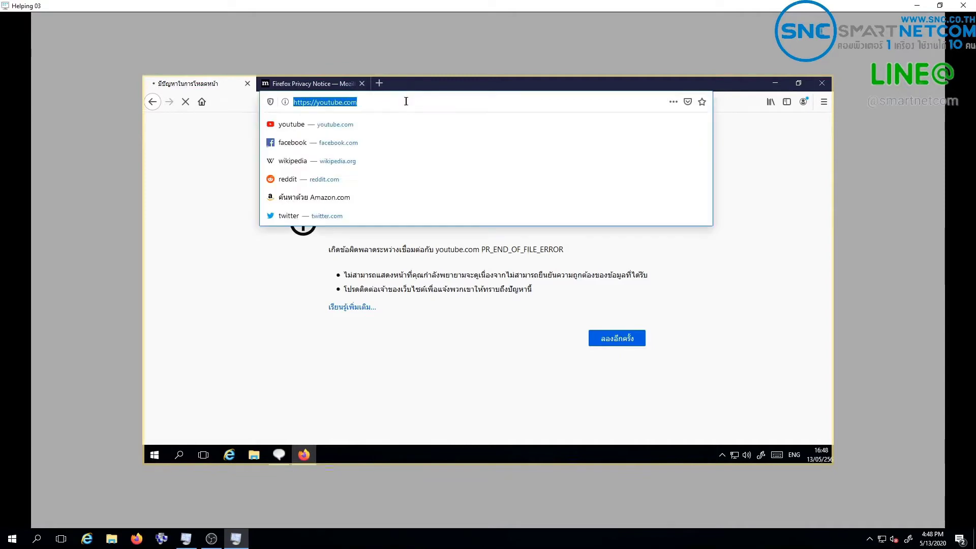
{"action": "type", "text": "google.com"}
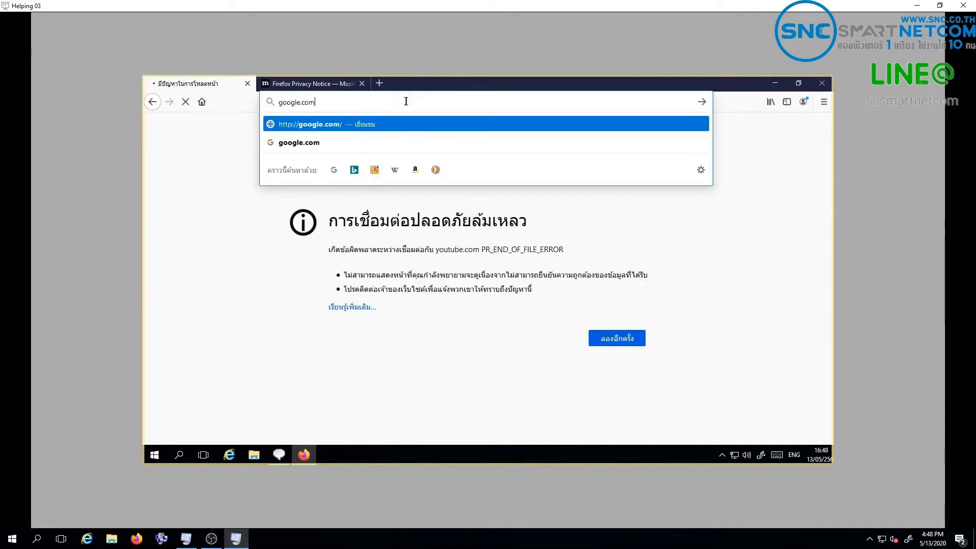
{"action": "key", "text": "Return"}
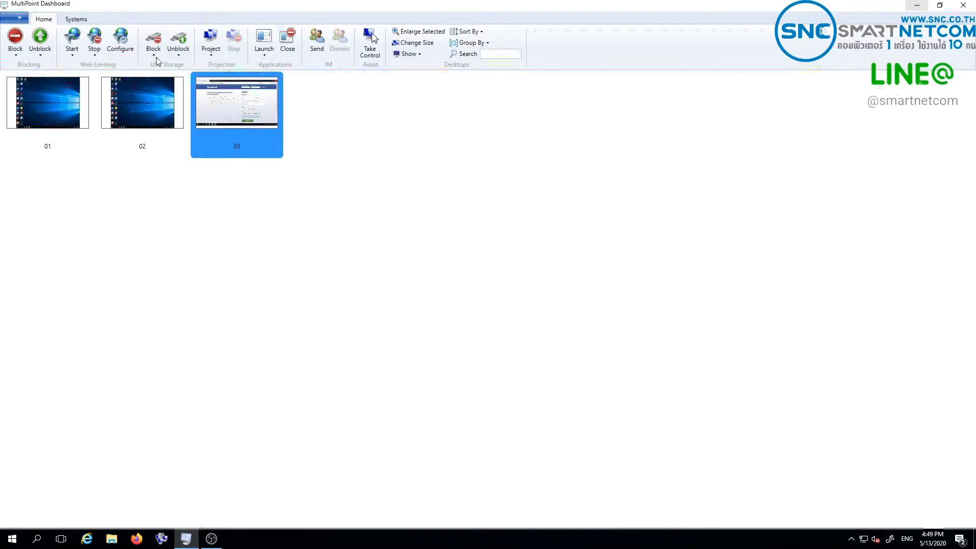
- Block USB storage on the selected station 03 only
{"action": "left_click", "coordinate": [181, 53]}
{"action": "left_click", "coordinate": [153, 55]}
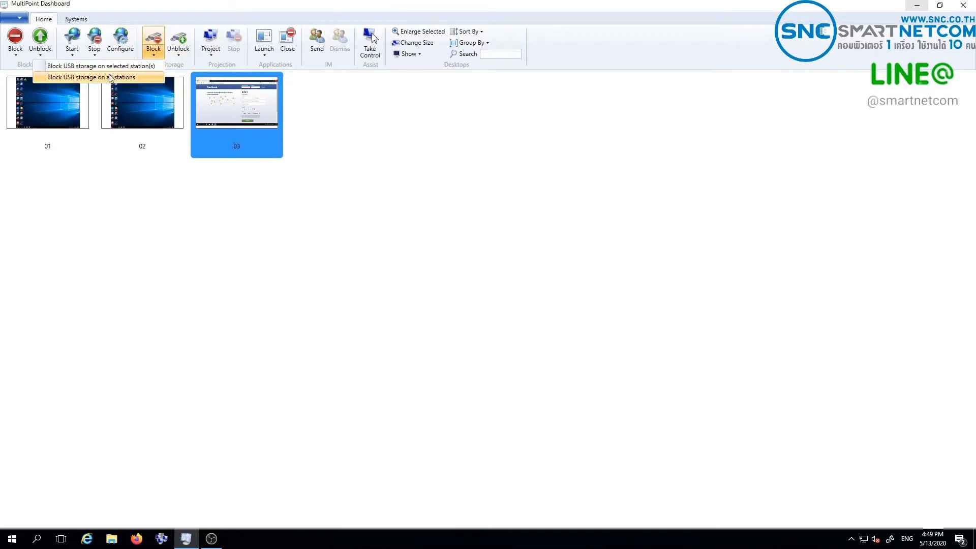
{"action": "left_click", "coordinate": [142, 66]}
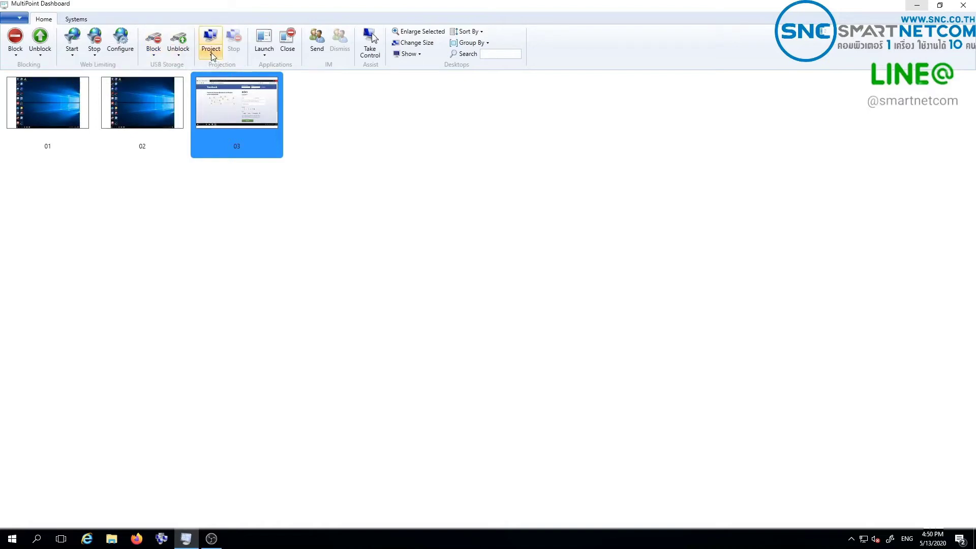
- Project your own desktop to the selected desktop 03, and stop the projection
{"action": "left_click", "coordinate": [211, 55]}
{"action": "left_click", "coordinate": [147, 71]}
{"action": "left_click", "coordinate": [498, 306]}
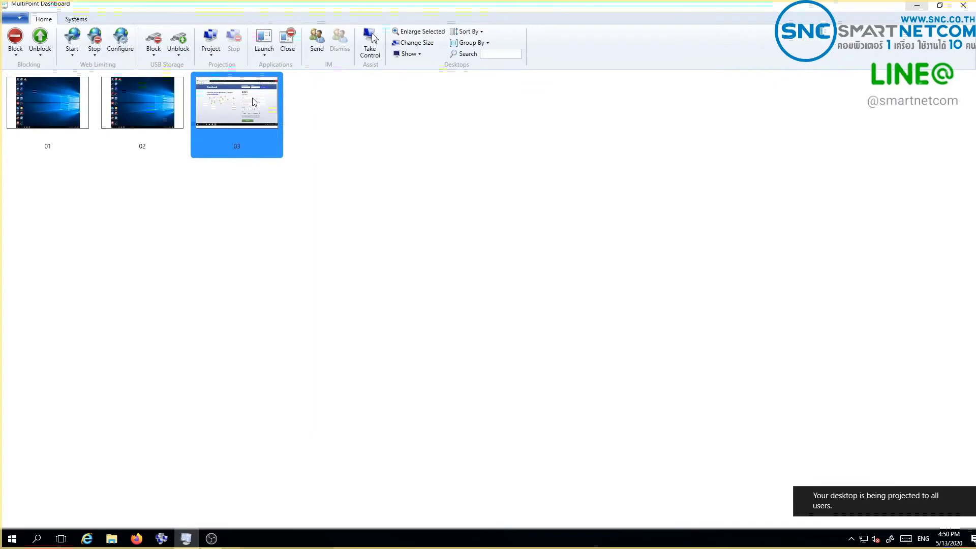
{"action": "left_click", "coordinate": [958, 80]}
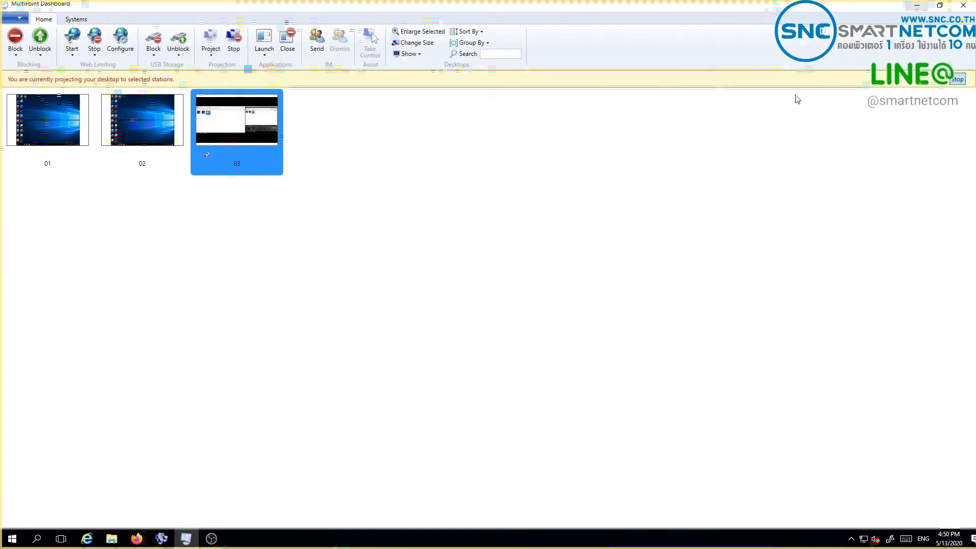
- Project your own desktop to all desktops, accepting the sensitive-information reminder, and stop the projection
{"action": "left_click", "coordinate": [213, 52]}
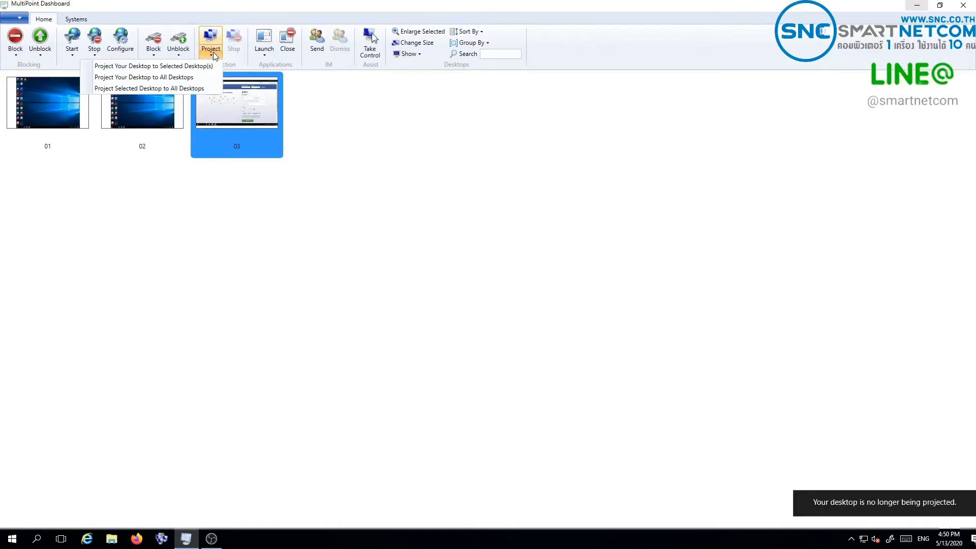
{"action": "left_click", "coordinate": [173, 81]}
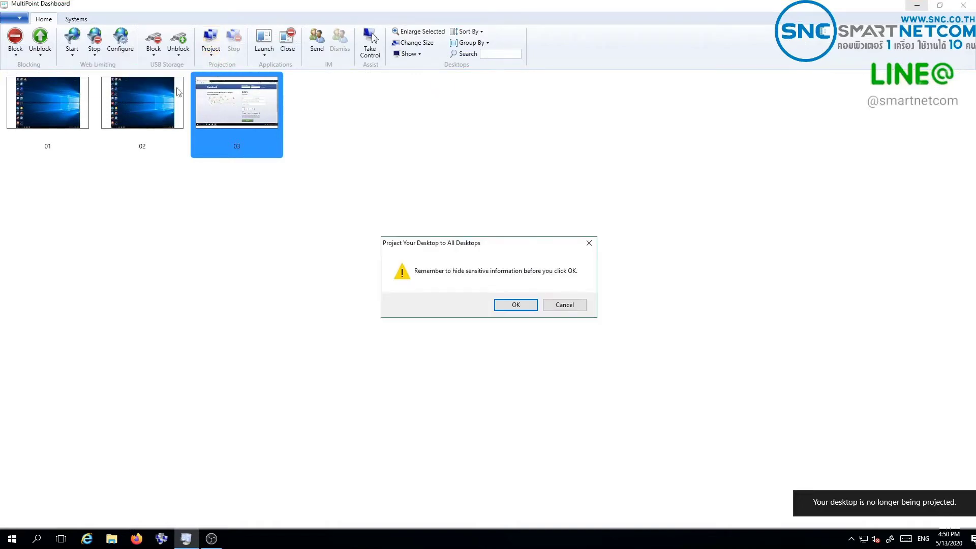
{"action": "left_click", "coordinate": [515, 307]}
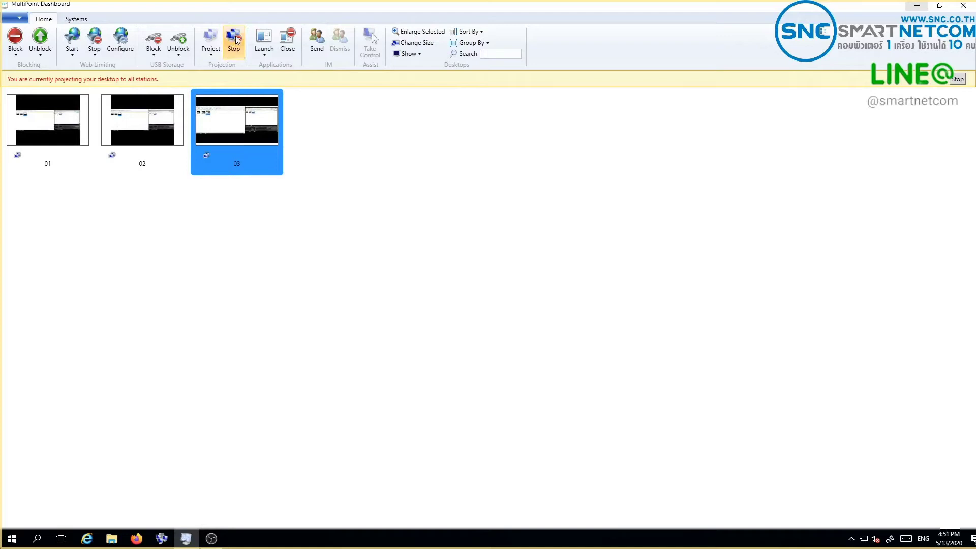
{"action": "left_click", "coordinate": [234, 39]}
- Project desktop 03 to all desktops, and stop the projection
{"action": "left_click", "coordinate": [154, 111]}
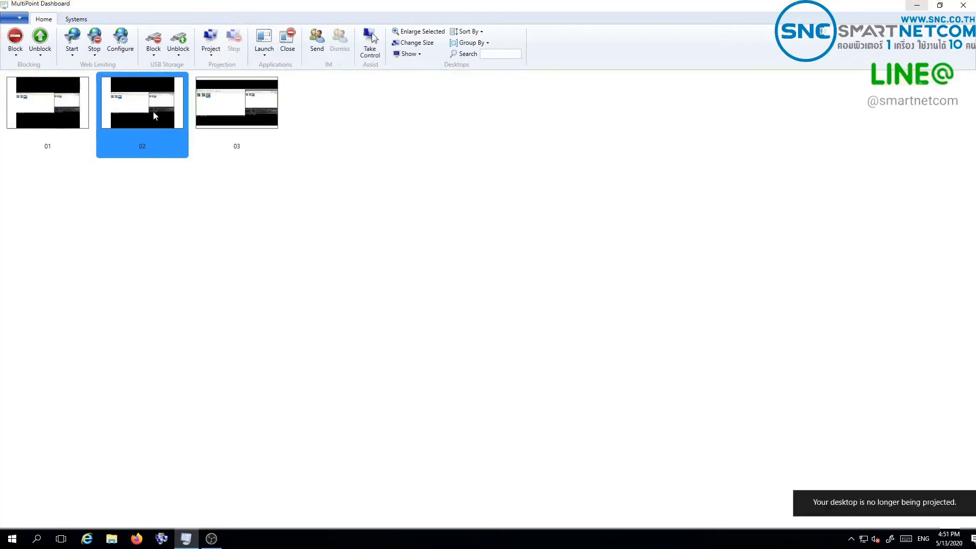
{"action": "left_click", "coordinate": [194, 102]}
{"action": "left_click", "coordinate": [204, 53]}
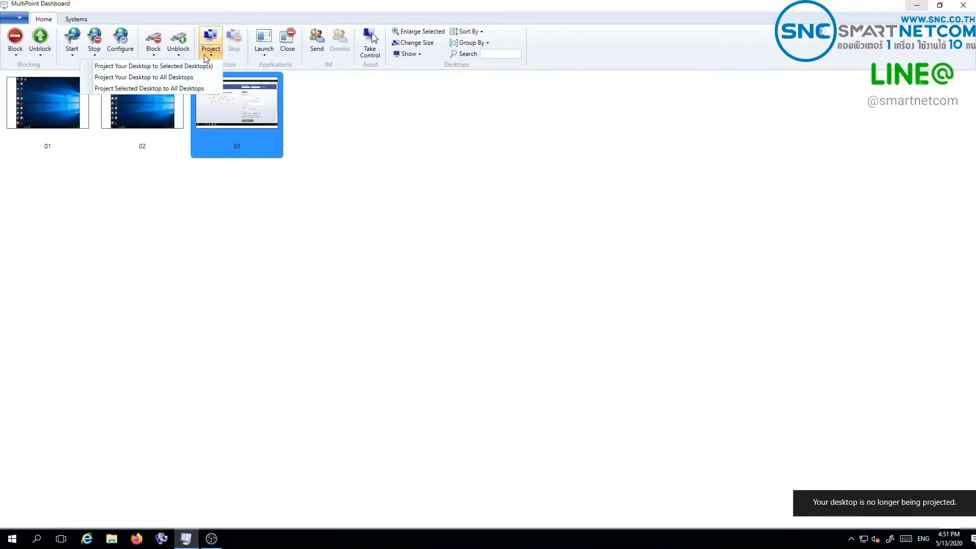
{"action": "left_click", "coordinate": [188, 89]}
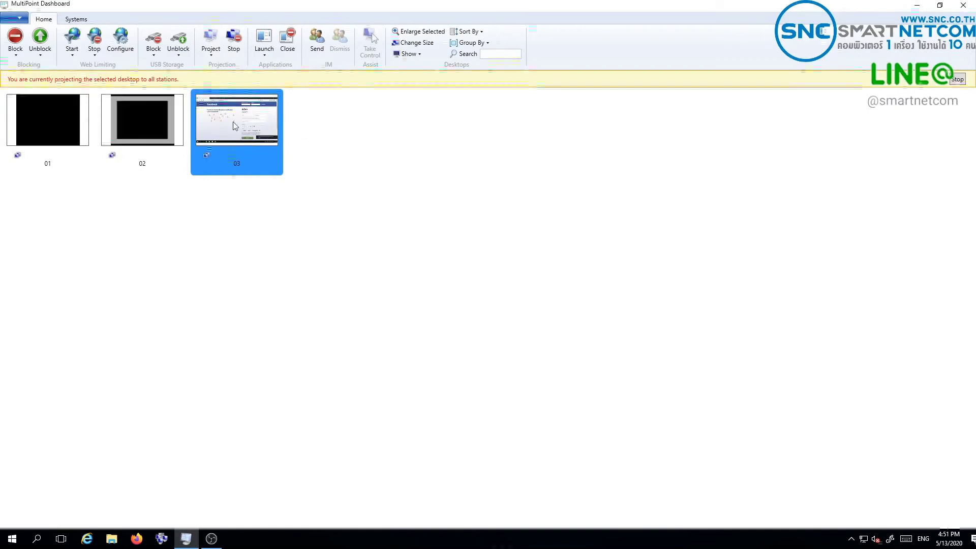
{"action": "left_click", "coordinate": [234, 46]}
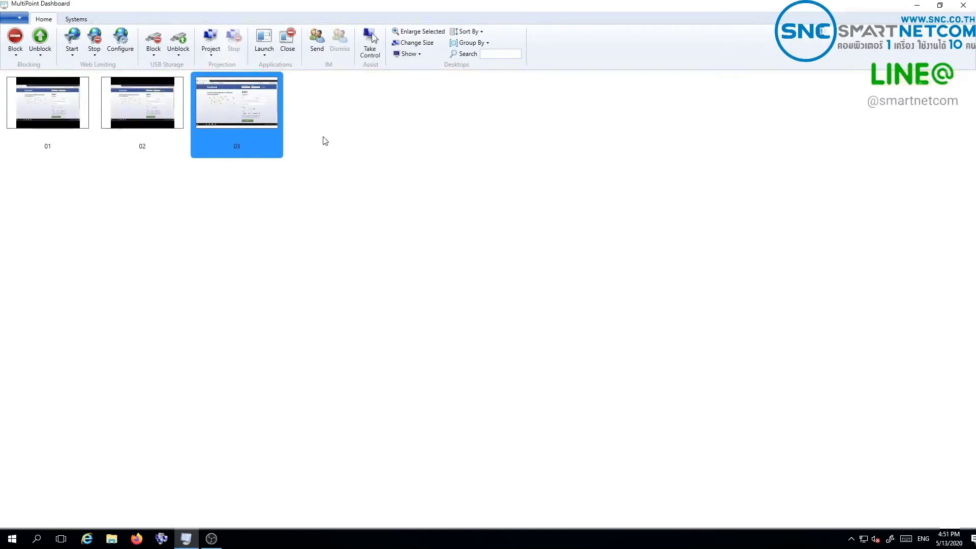
- Launch Adobe Photoshop CS6 (64 Bit) on all desktops
{"action": "left_click", "coordinate": [264, 45]}
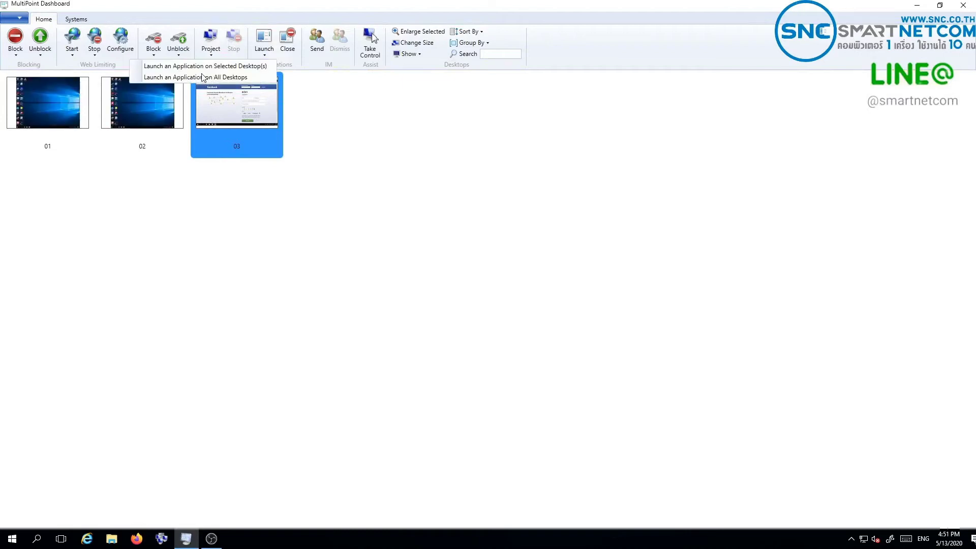
{"action": "left_click", "coordinate": [250, 66]}
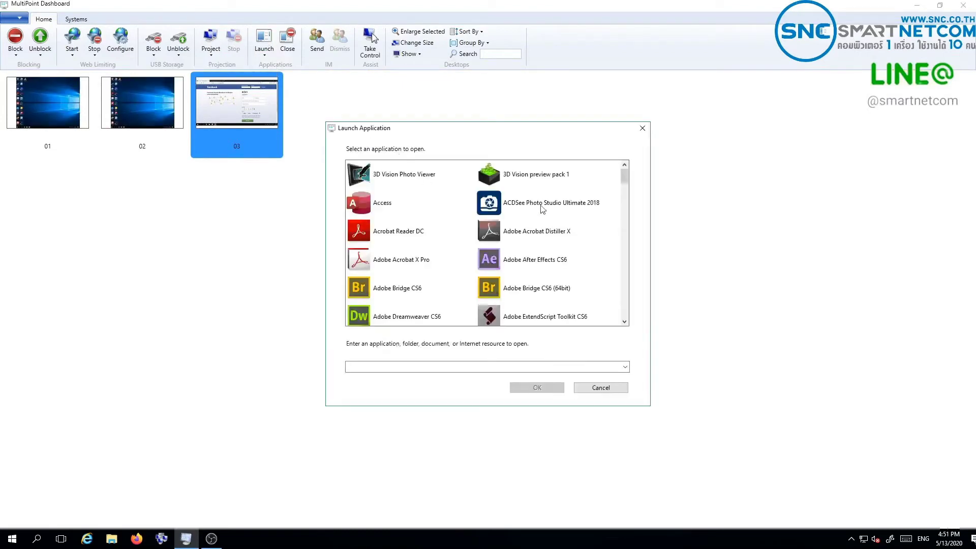
{"action": "left_click_drag", "start_coordinate": [626, 176], "coordinate": [628, 189]}
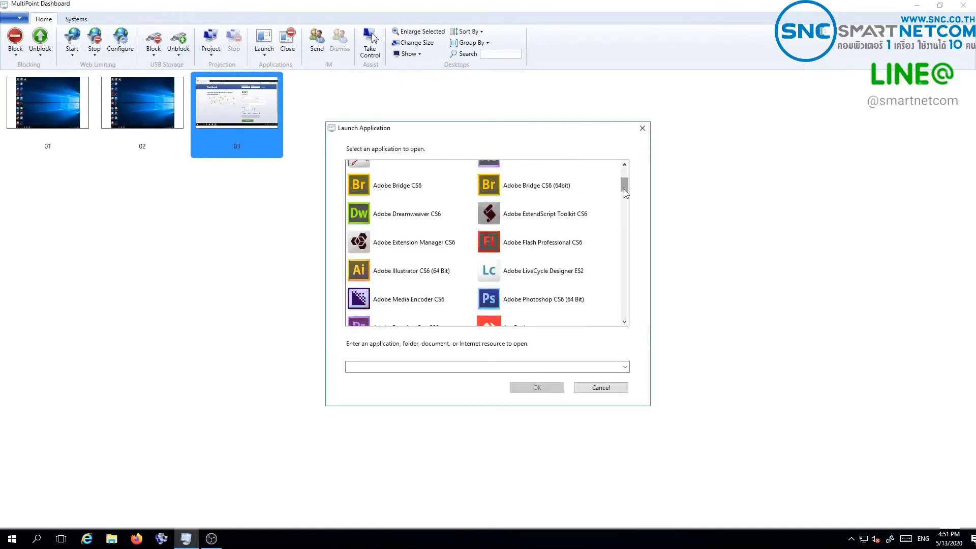
{"action": "scroll", "coordinate": [580, 232], "scroll_direction": "down", "scroll_amount": 2}
{"action": "scroll", "coordinate": [580, 231], "scroll_direction": "down", "scroll_amount": 2}
{"action": "scroll", "coordinate": [580, 232], "scroll_direction": "up", "scroll_amount": 2}
{"action": "left_click", "coordinate": [536, 232]}
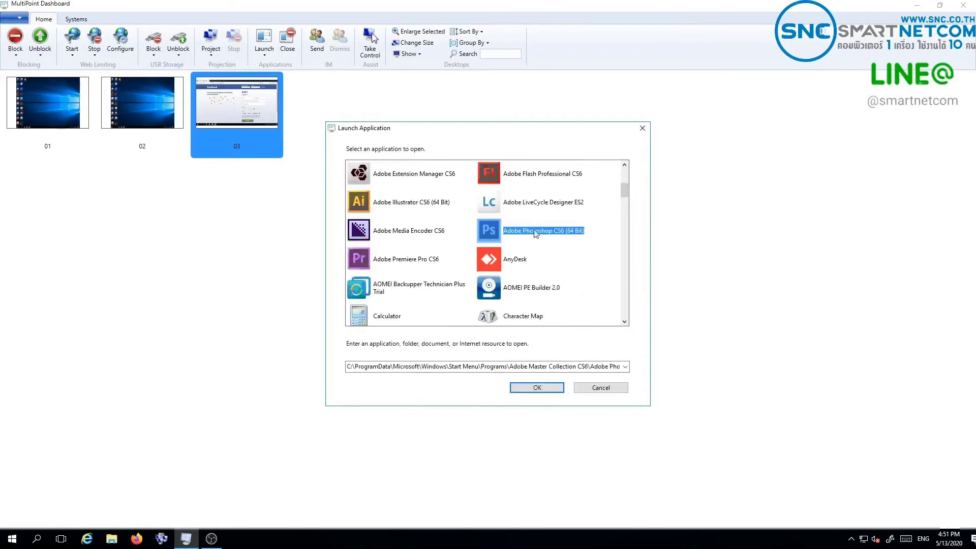
{"action": "left_click", "coordinate": [551, 388]}
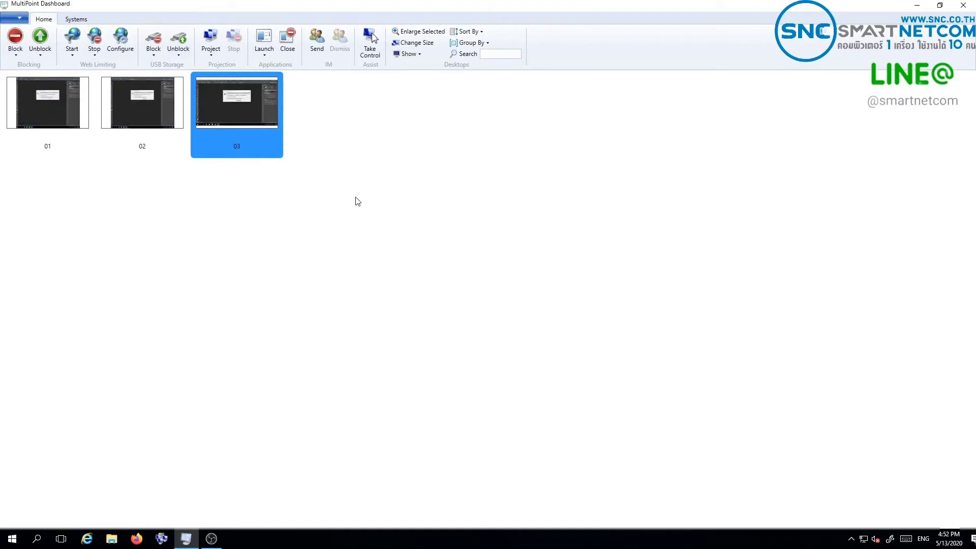
- Close Adobe Photoshop CS6 Extended on desktop 03, and dismiss the application-closing dialog
{"action": "left_click", "coordinate": [288, 41]}
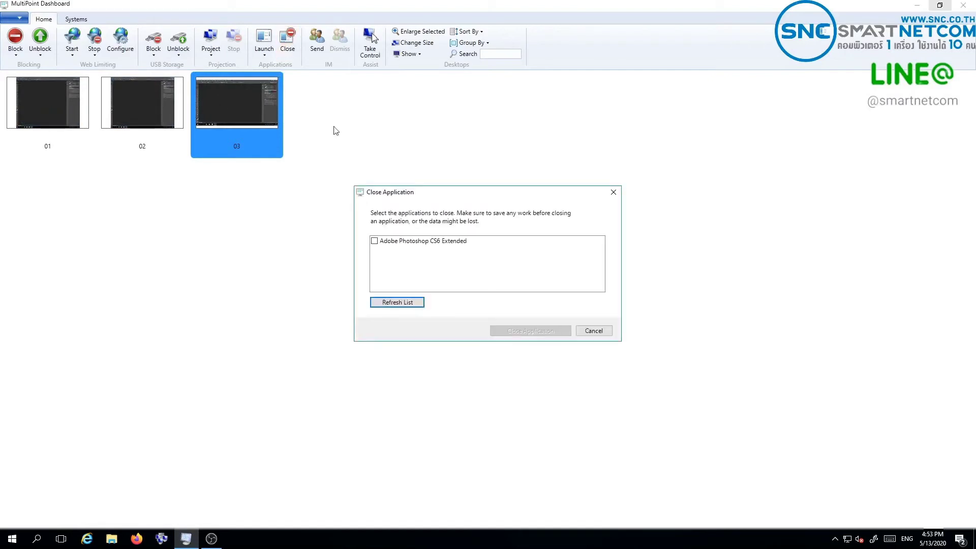
{"action": "left_click", "coordinate": [375, 242]}
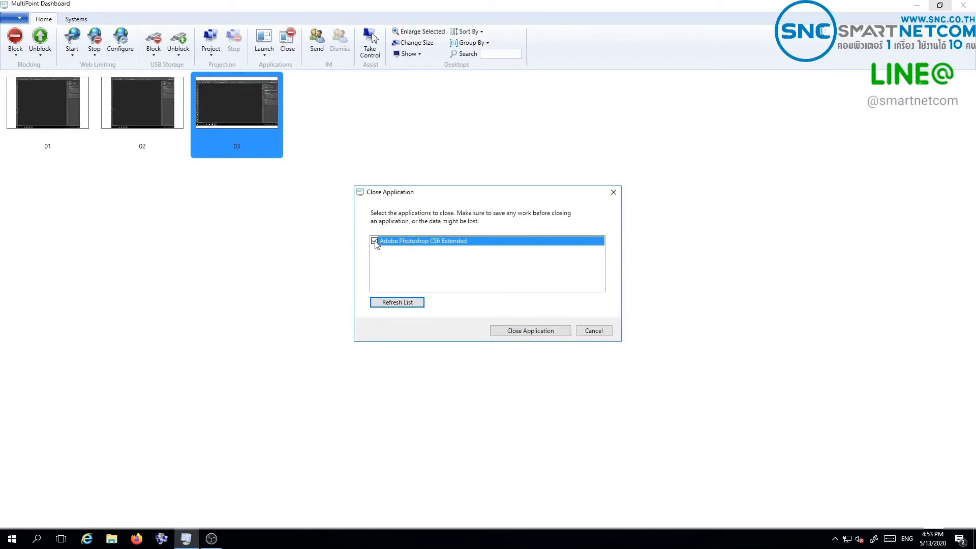
{"action": "left_click", "coordinate": [511, 330]}
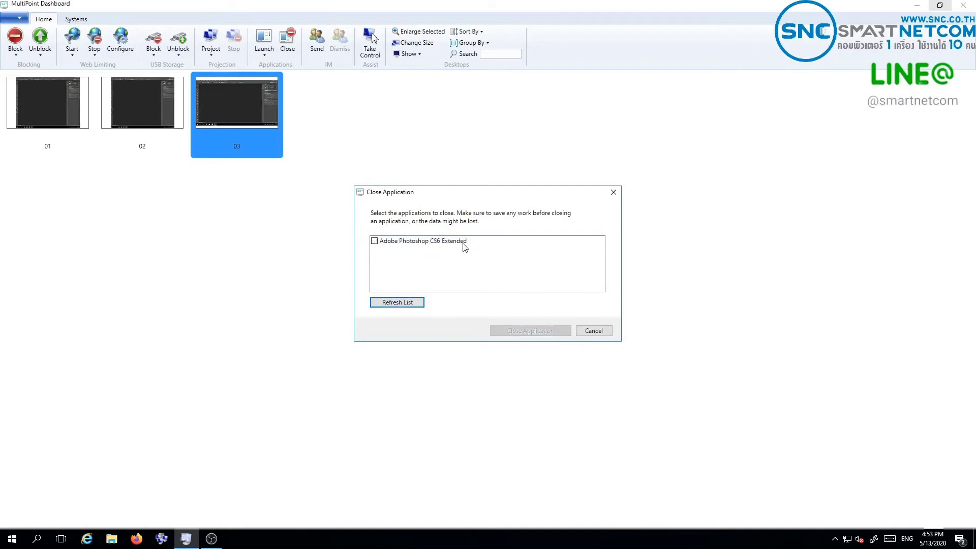
{"action": "left_click", "coordinate": [614, 192]}
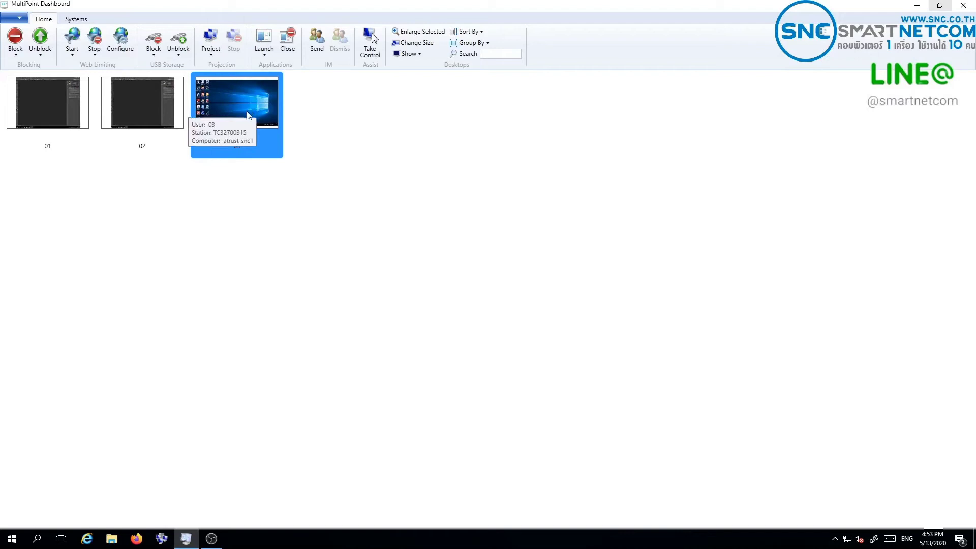
- Close Adobe Photoshop CS6 Extended on desktop 02, and dismiss the application-closing dialog
{"action": "left_click", "coordinate": [147, 105]}
{"action": "left_click", "coordinate": [288, 40]}
{"action": "left_click", "coordinate": [405, 242]}
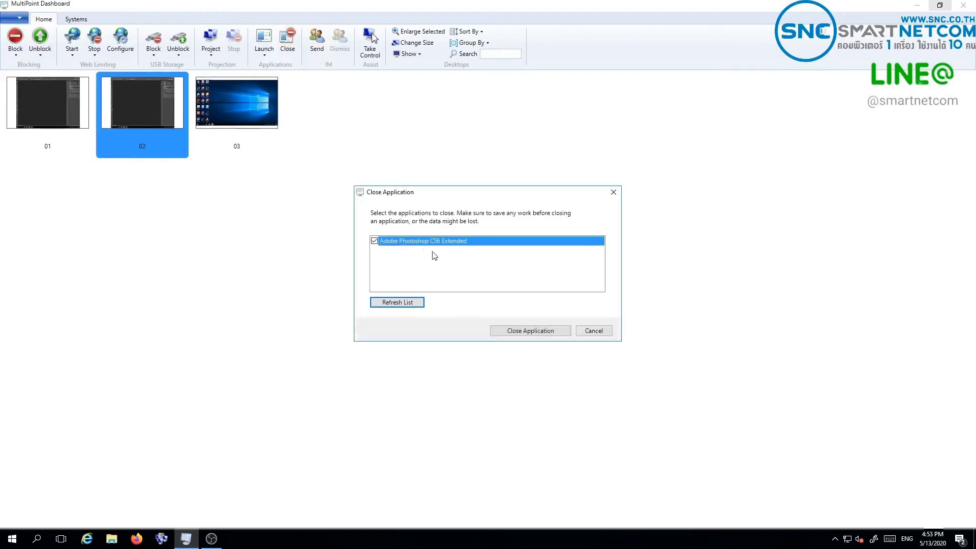
{"action": "left_click", "coordinate": [521, 331]}
{"action": "left_click", "coordinate": [613, 192]}
- Close Adobe Photoshop CS6 Extended on desktop 01, and dismiss the application-closing dialog
{"action": "left_click", "coordinate": [62, 105]}
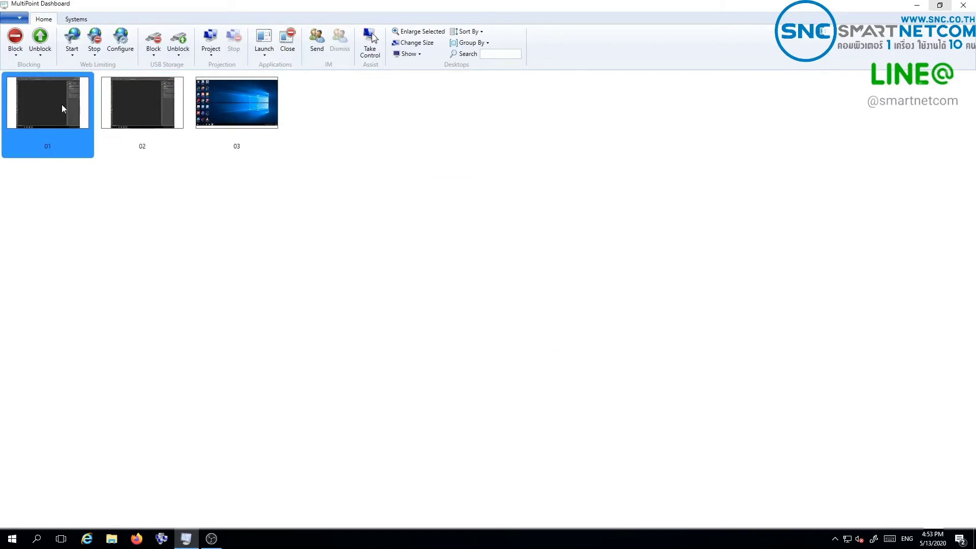
{"action": "left_click", "coordinate": [402, 242]}
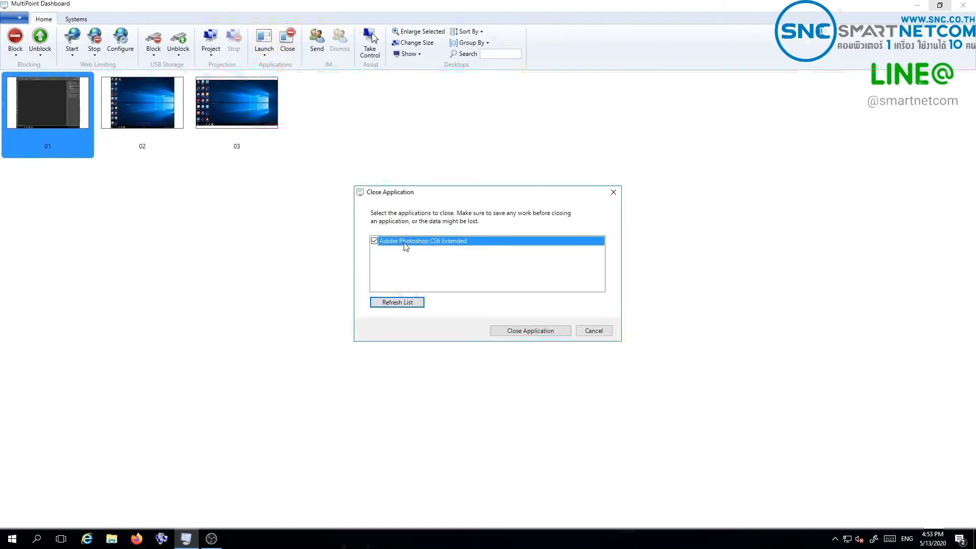
{"action": "left_click", "coordinate": [531, 330]}
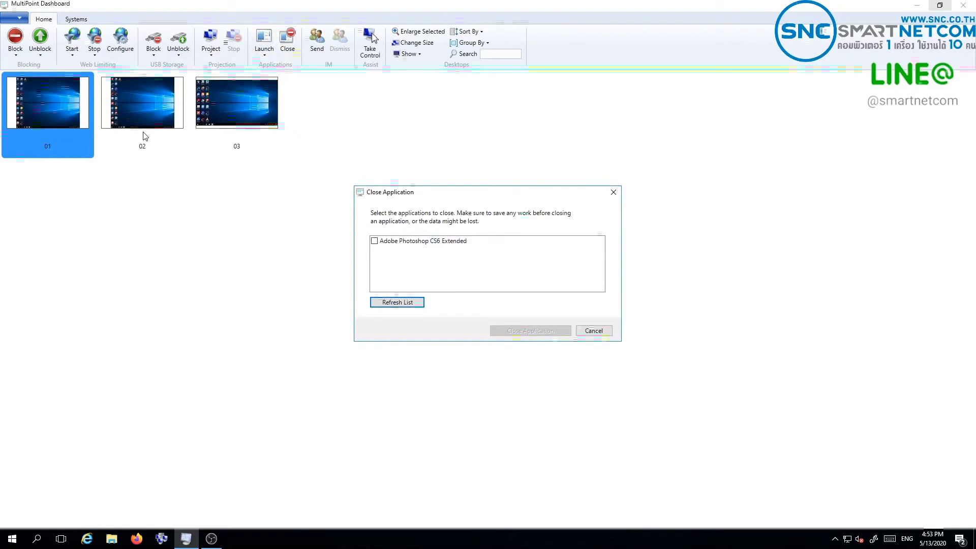
{"action": "left_click", "coordinate": [613, 192]}
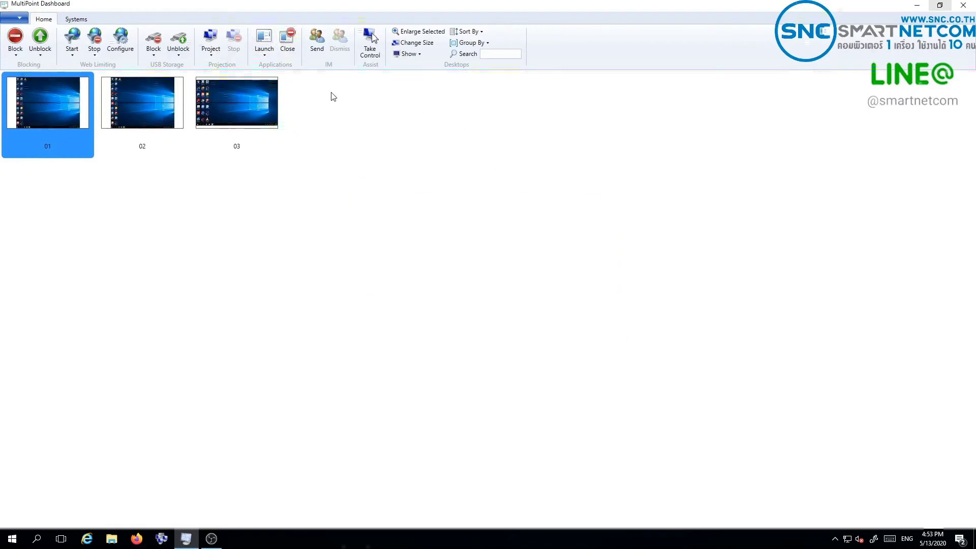
- Send the instant message "test" to desktop 01, and close the conversation window
{"action": "left_click", "coordinate": [323, 54]}
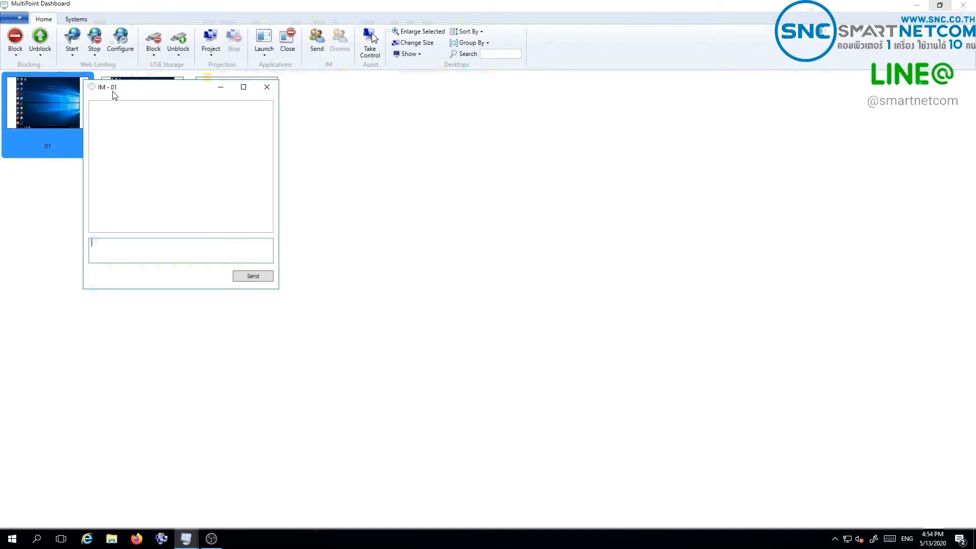
{"action": "type", "text": "test"}
{"action": "left_click", "coordinate": [253, 276]}
{"action": "left_click", "coordinate": [266, 87]}
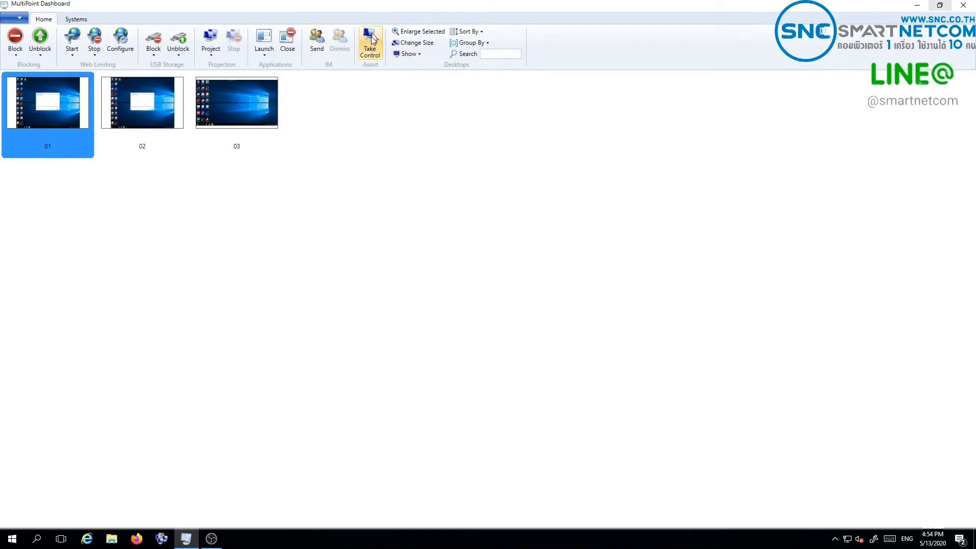
- Take control of desktop 01 to close its message window and to open and close Google Chrome, ending the session
{"action": "left_click", "coordinate": [371, 41]}
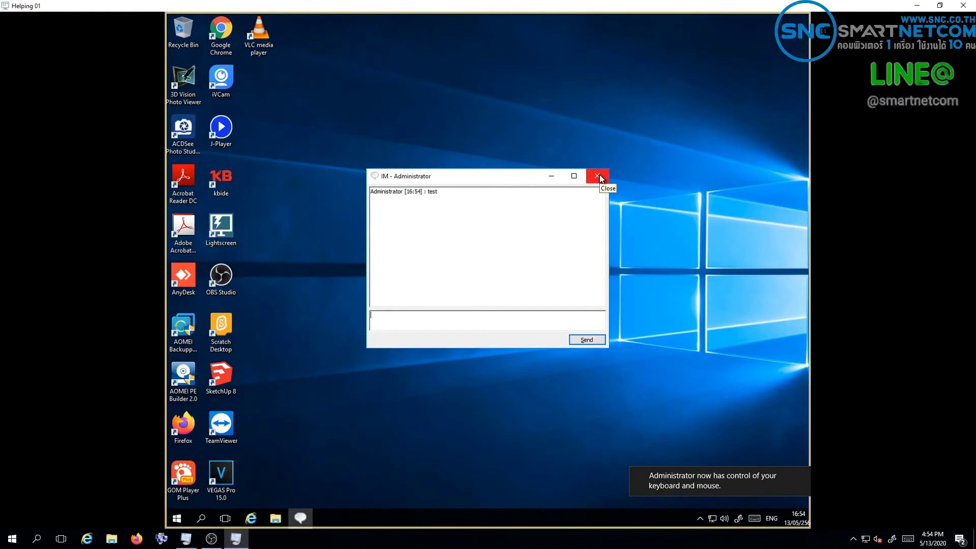
{"action": "left_click", "coordinate": [598, 176]}
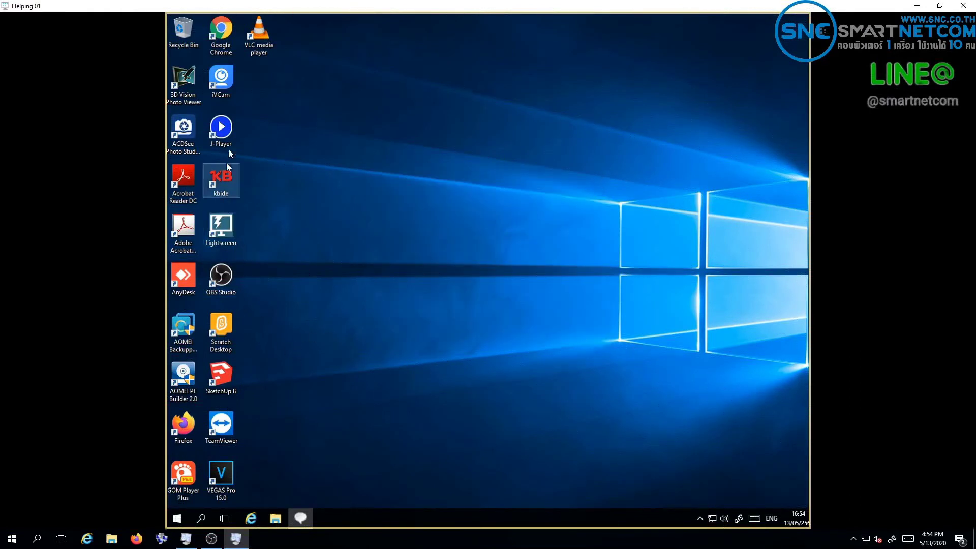
{"action": "double_click", "coordinate": [227, 46]}
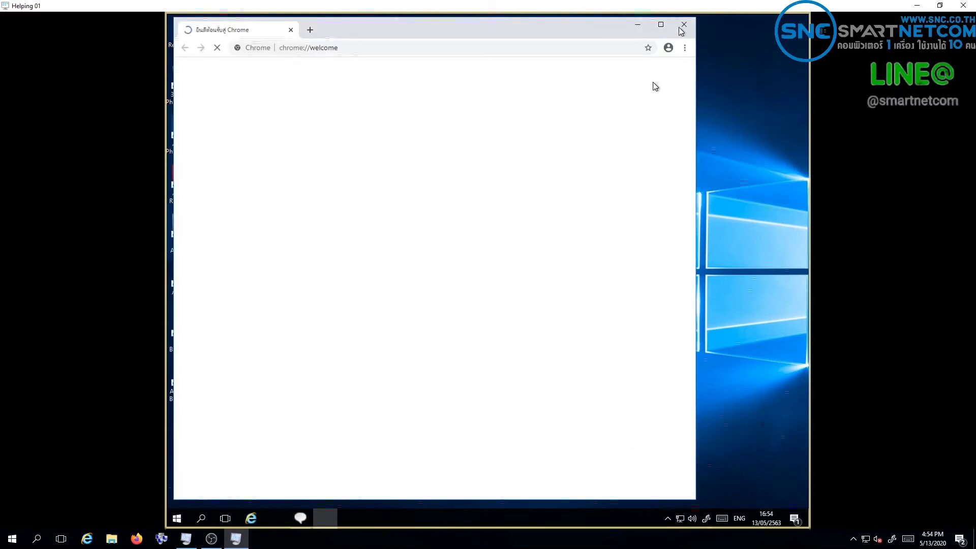
{"action": "left_click", "coordinate": [685, 26]}
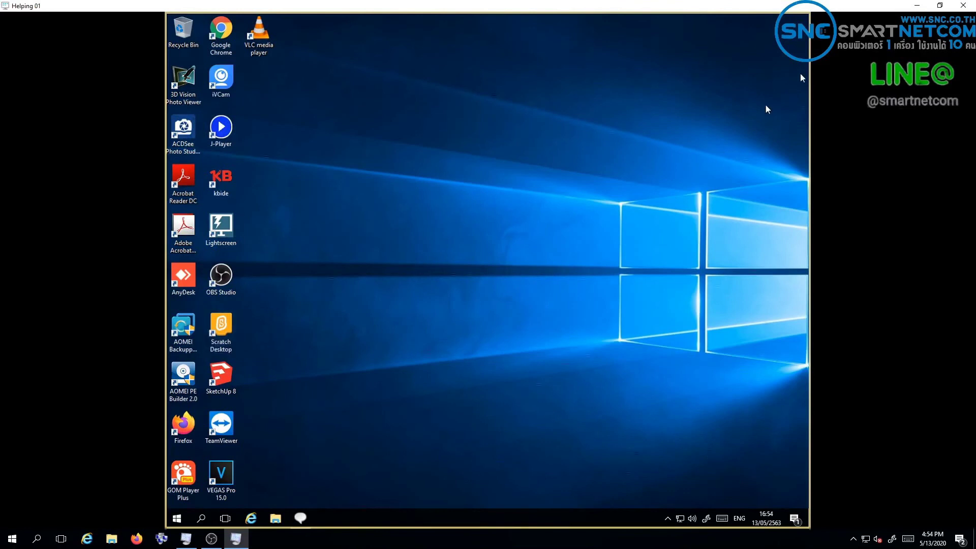
{"action": "left_click", "coordinate": [971, 9]}
- Take control of desktop 02 to close its message window, and end the control session
{"action": "left_click", "coordinate": [146, 115]}
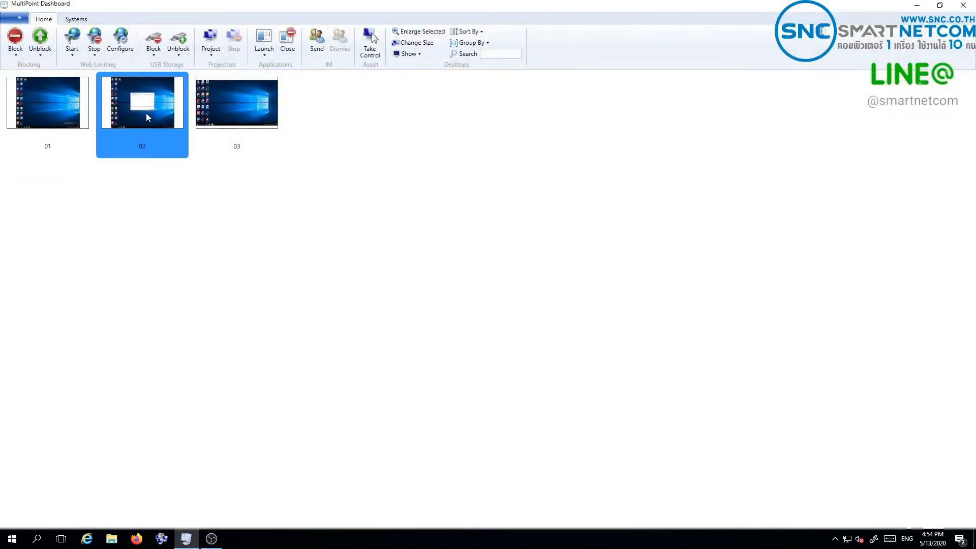
{"action": "left_click", "coordinate": [373, 60]}
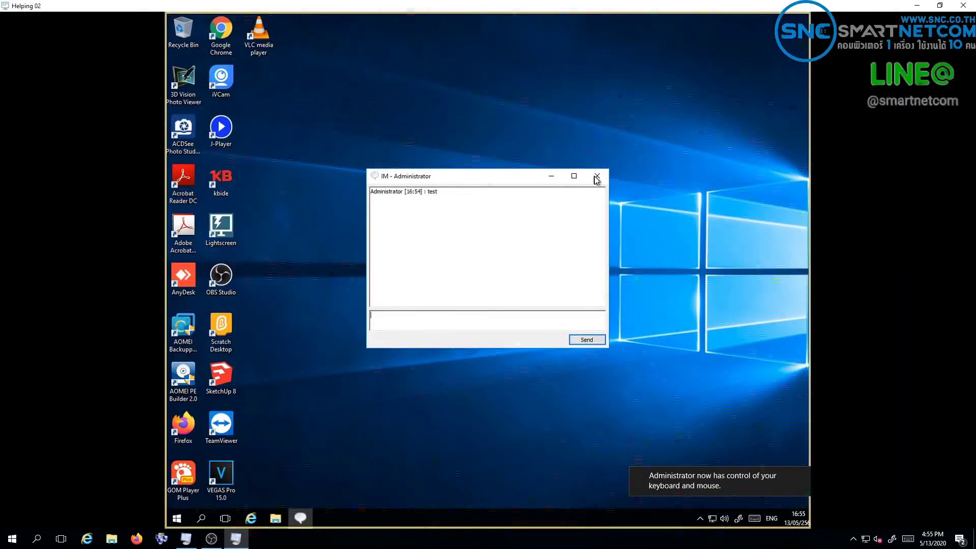
{"action": "left_click", "coordinate": [597, 177]}
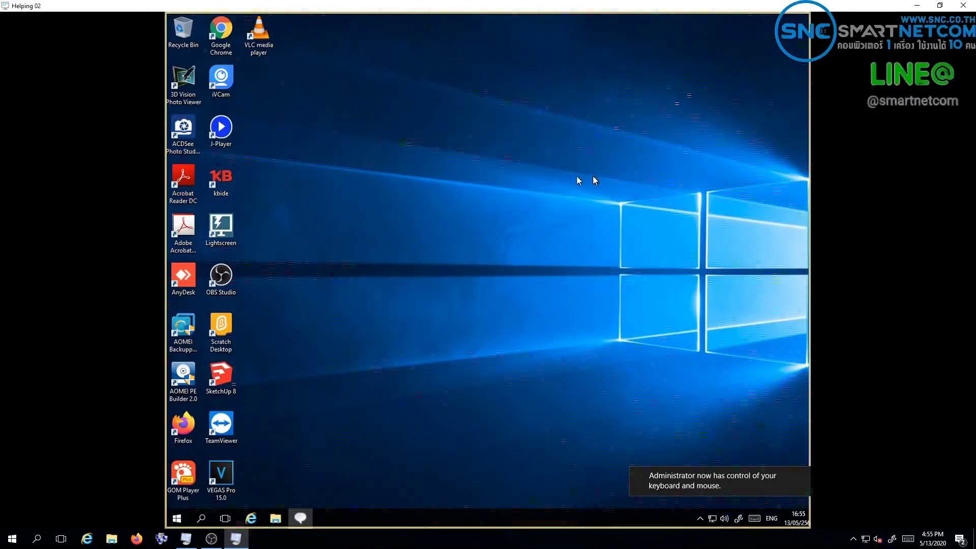
{"action": "left_click", "coordinate": [962, 6]}
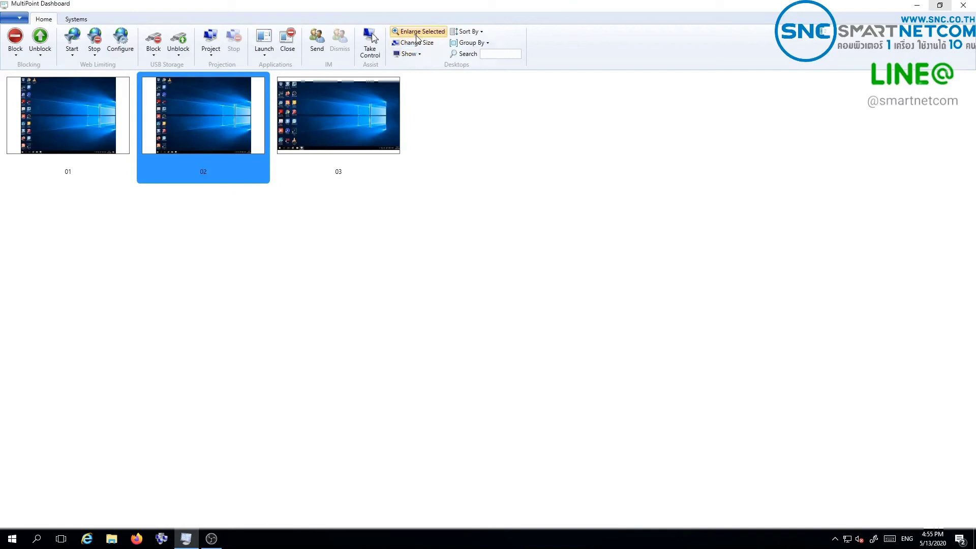
- Enlarge the view of desktop 01, and return to the view of all stations
{"action": "left_click", "coordinate": [102, 138]}
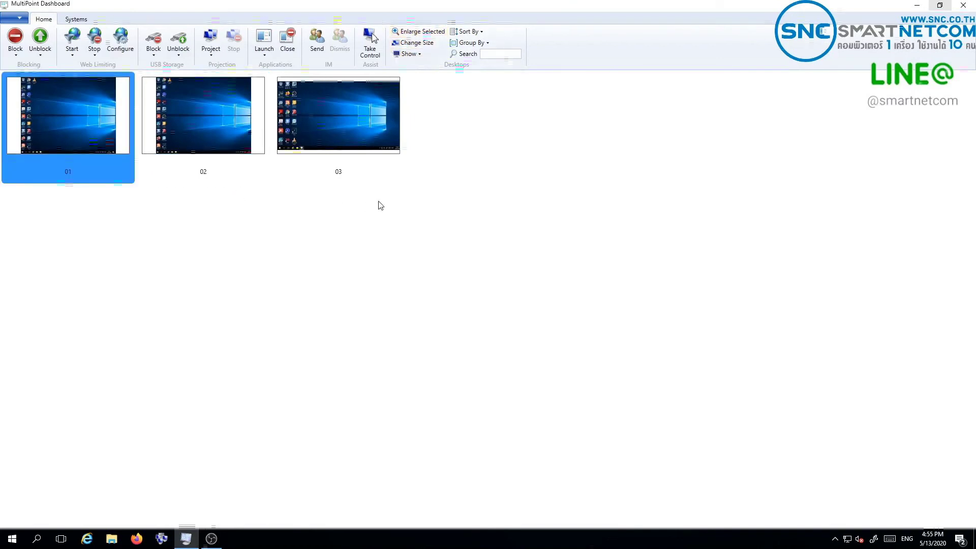
{"action": "left_click", "coordinate": [420, 32]}
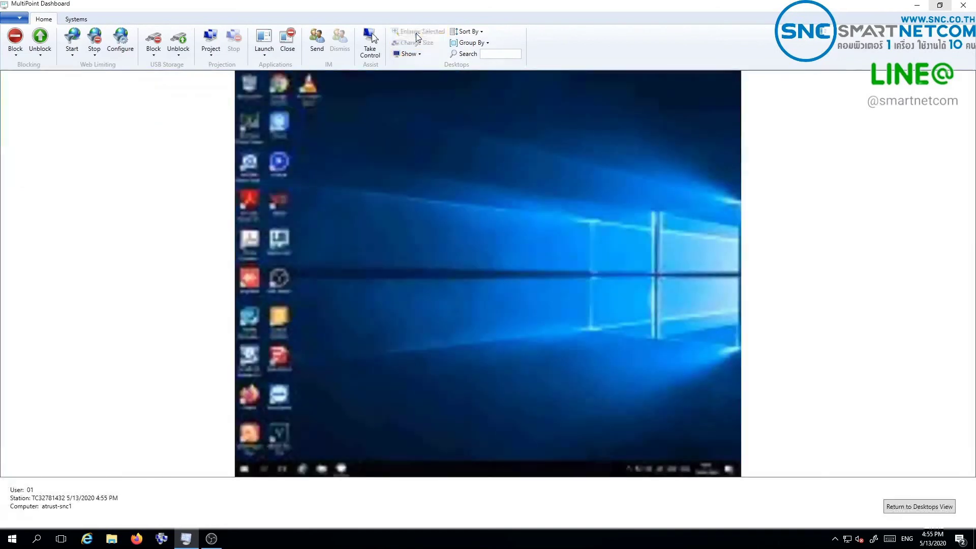
{"action": "left_click", "coordinate": [903, 507]}
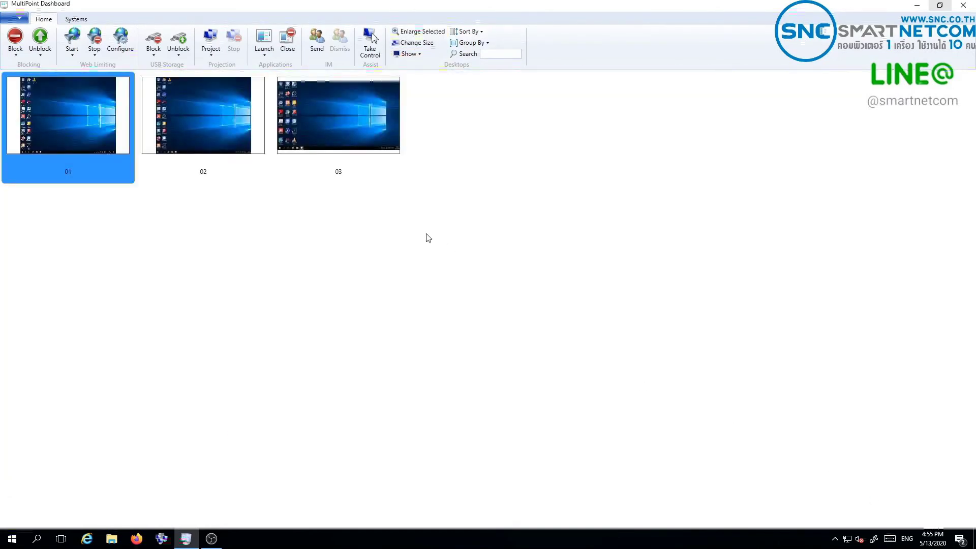
- Change the desktop thumbnail size to Small, and set it back to Medium
{"action": "left_click", "coordinate": [218, 121]}
{"action": "left_click", "coordinate": [414, 43]}
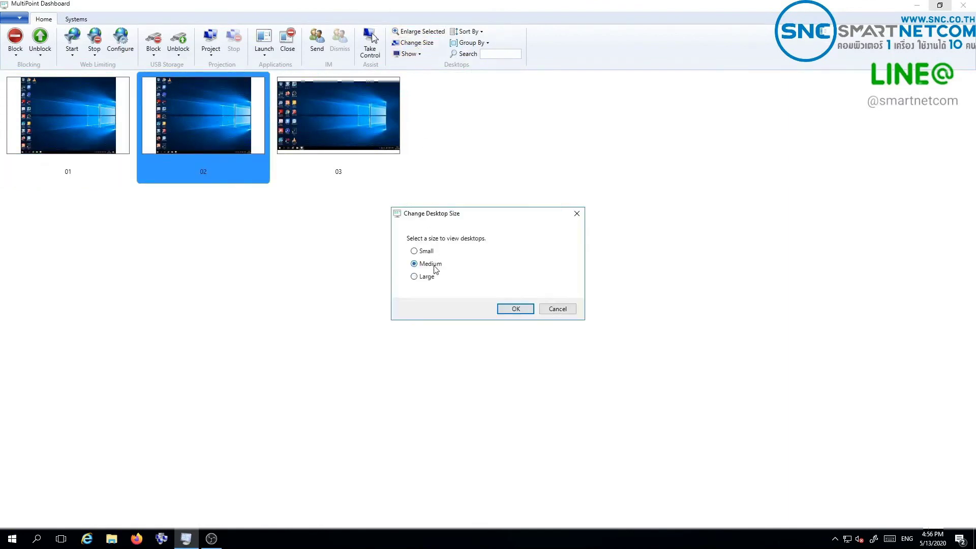
{"action": "left_click", "coordinate": [514, 310]}
{"action": "left_click", "coordinate": [417, 44]}
{"action": "left_click", "coordinate": [431, 250]}
{"action": "left_click", "coordinate": [514, 310]}
{"action": "left_click", "coordinate": [415, 42]}
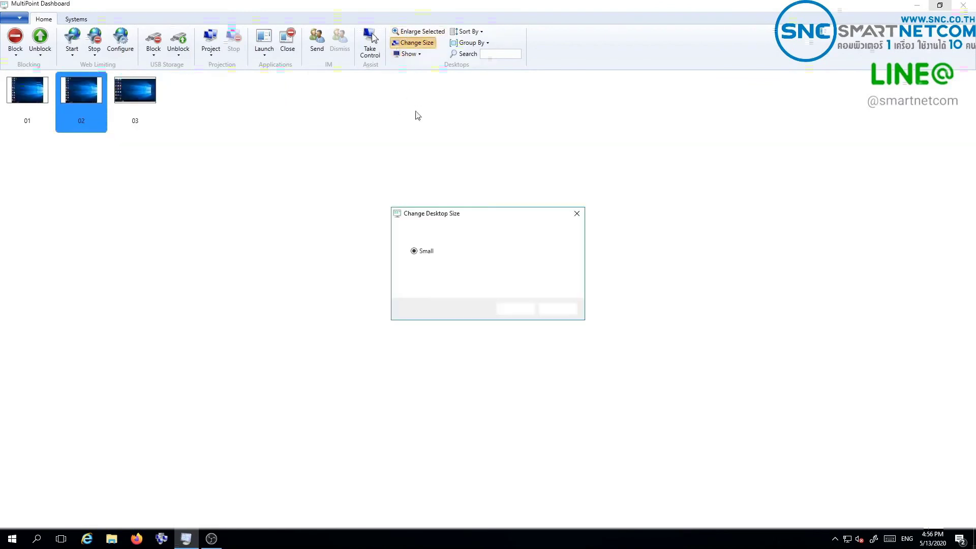
{"action": "left_click", "coordinate": [500, 309]}
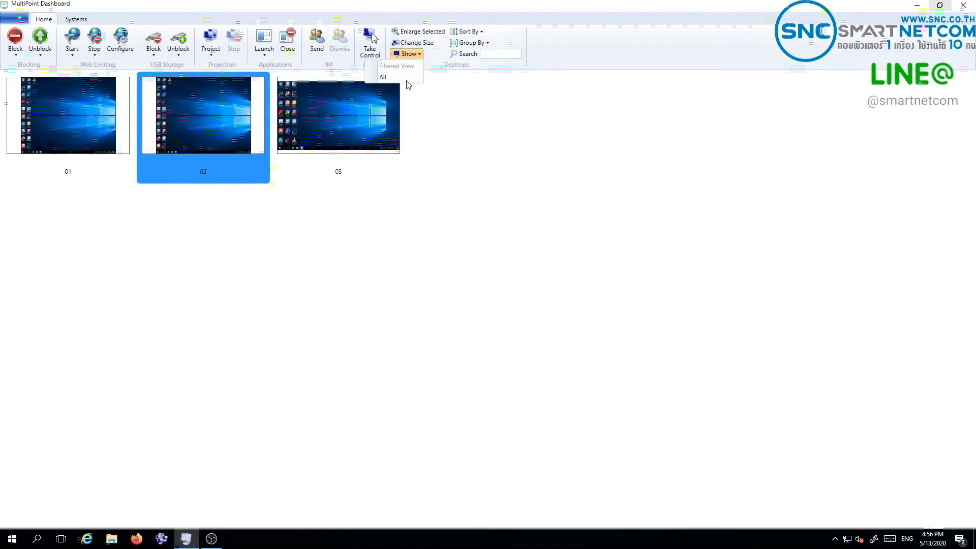
{"action": "left_click", "coordinate": [349, 149]}
{"action": "left_click", "coordinate": [166, 125]}
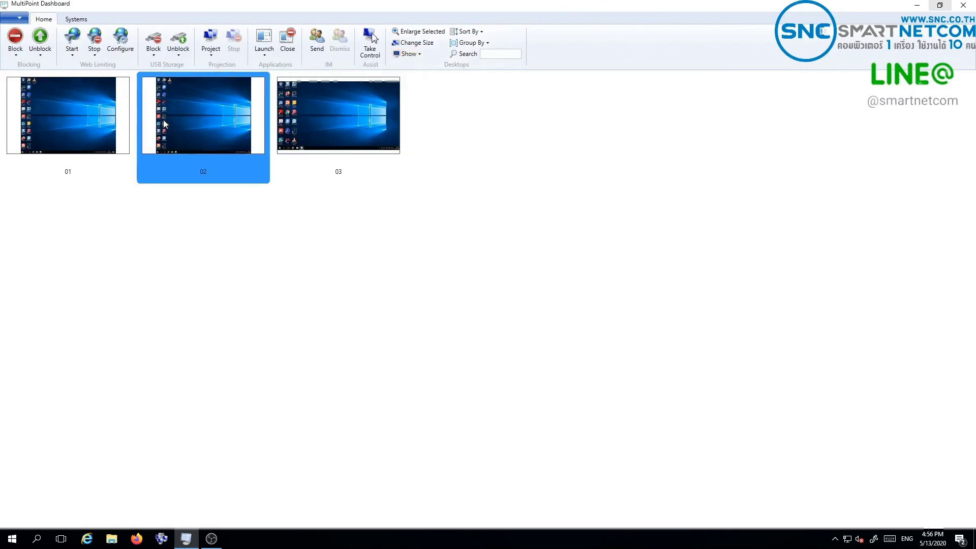
{"action": "left_click", "coordinate": [118, 118]}
{"action": "left_click", "coordinate": [348, 82]}
{"action": "left_click", "coordinate": [407, 53]}
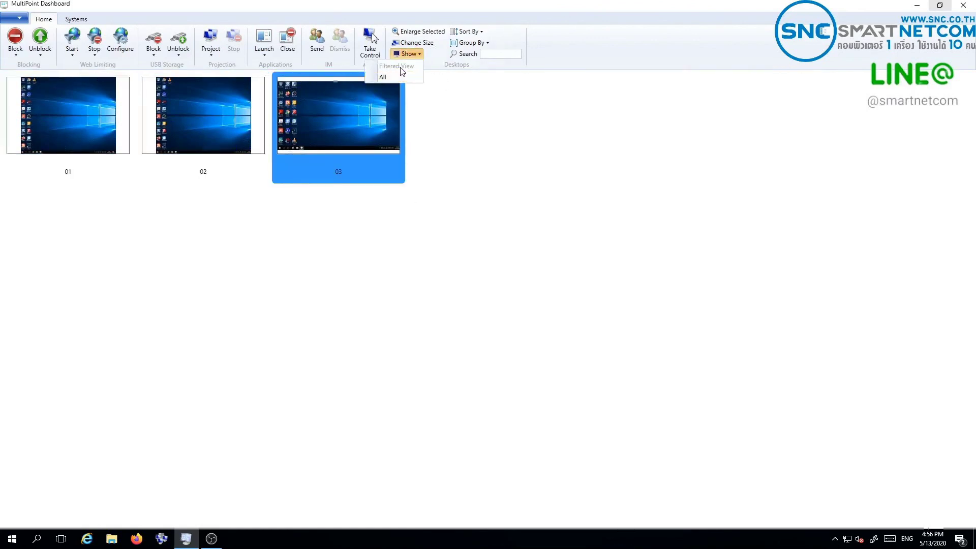
{"action": "left_click", "coordinate": [464, 153]}
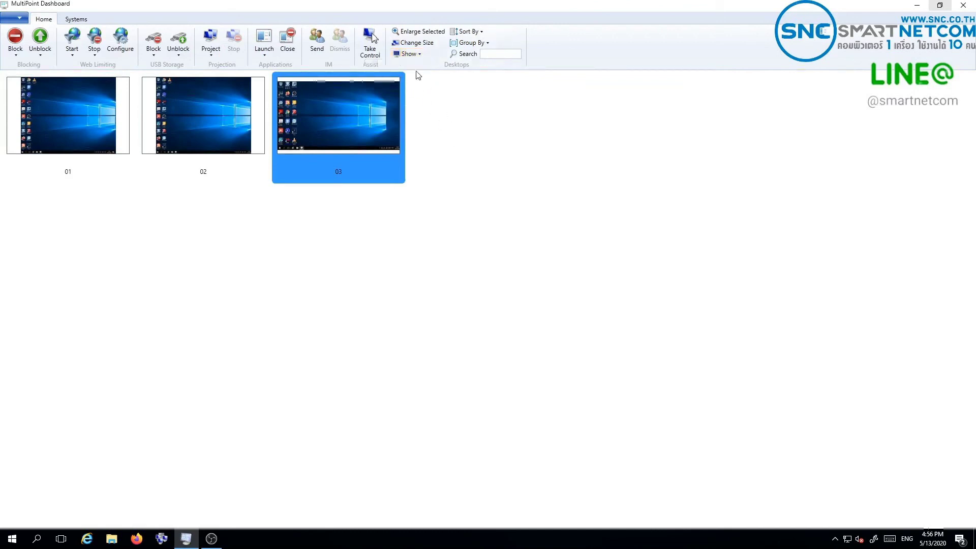
- Show all desktops and select the administrator's one, and switch back to the filtered view
{"action": "left_click", "coordinate": [411, 53]}
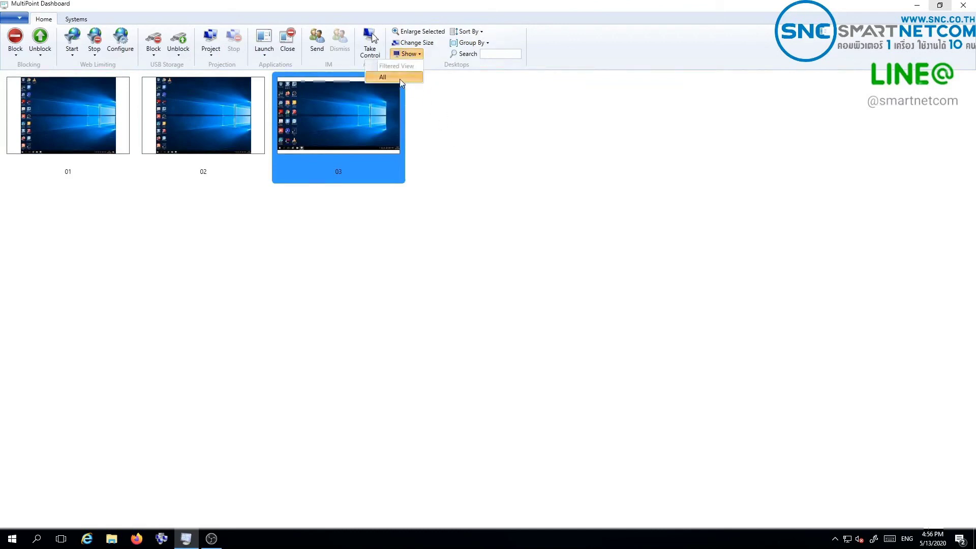
{"action": "left_click", "coordinate": [400, 79]}
{"action": "left_click", "coordinate": [487, 134]}
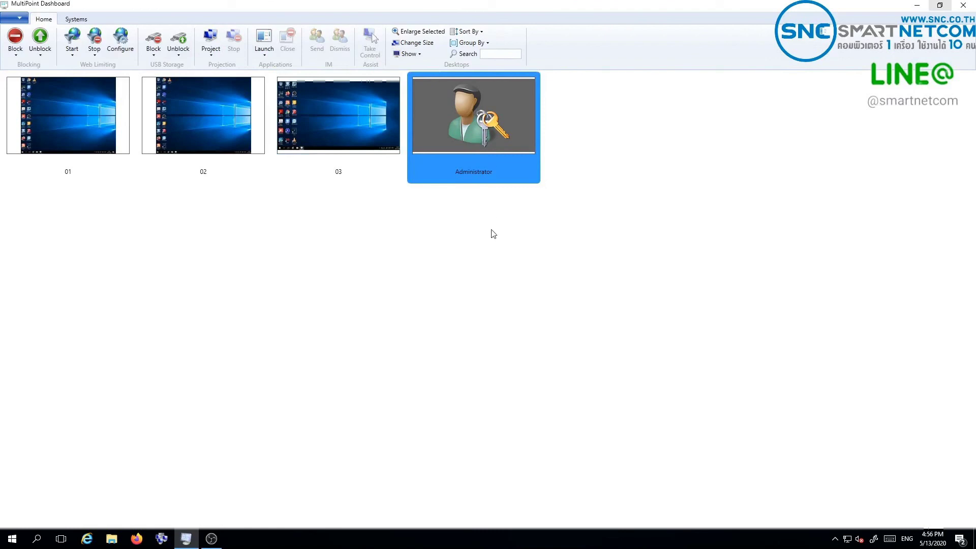
{"action": "left_click", "coordinate": [408, 54]}
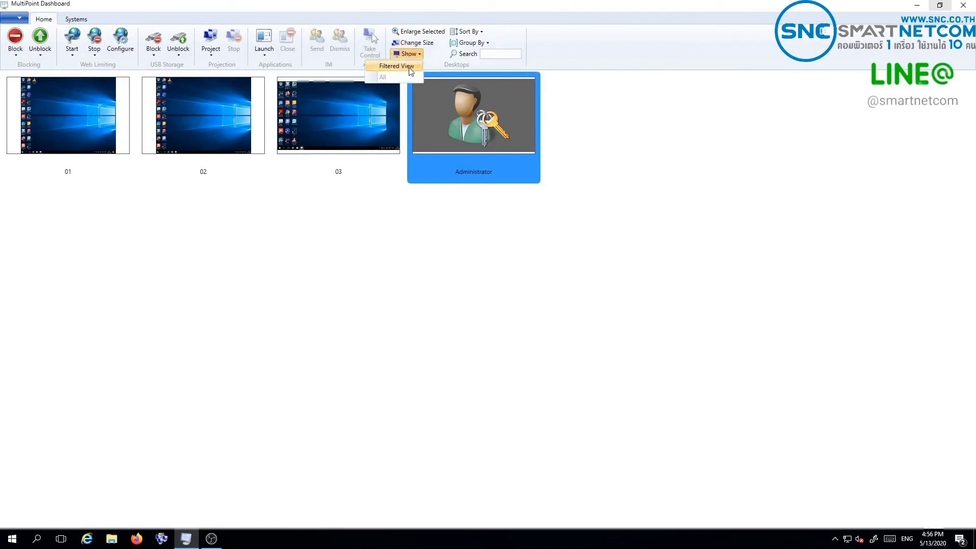
{"action": "left_click", "coordinate": [399, 67]}
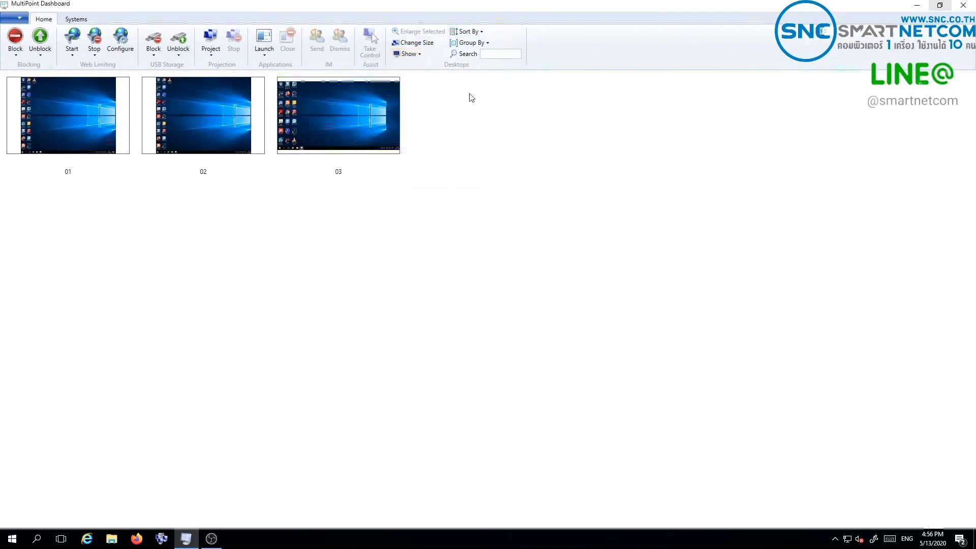
{"action": "left_click", "coordinate": [473, 33]}
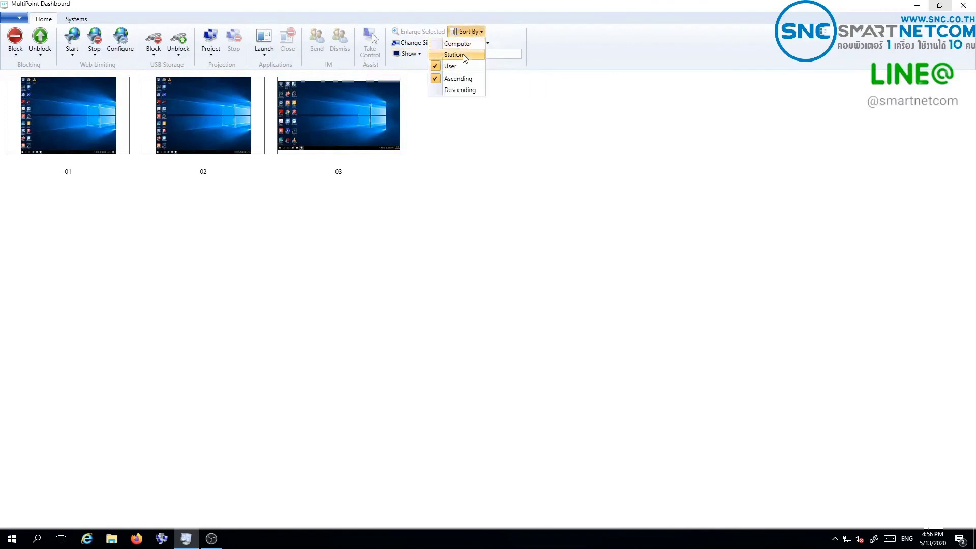
{"action": "left_click", "coordinate": [555, 121]}
{"action": "left_click", "coordinate": [483, 43]}
{"action": "left_click", "coordinate": [507, 107]}
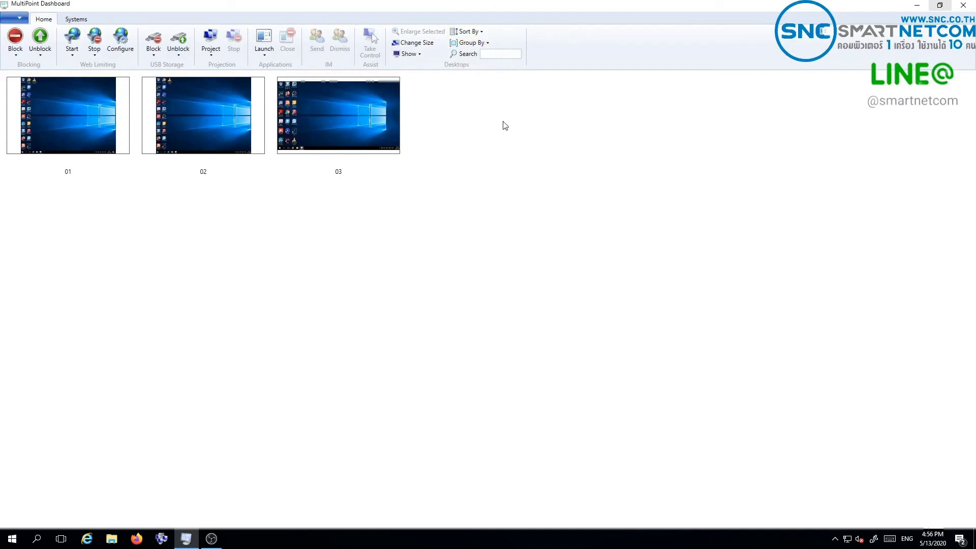
- Select desktop 02
{"action": "left_click", "coordinate": [204, 116]}
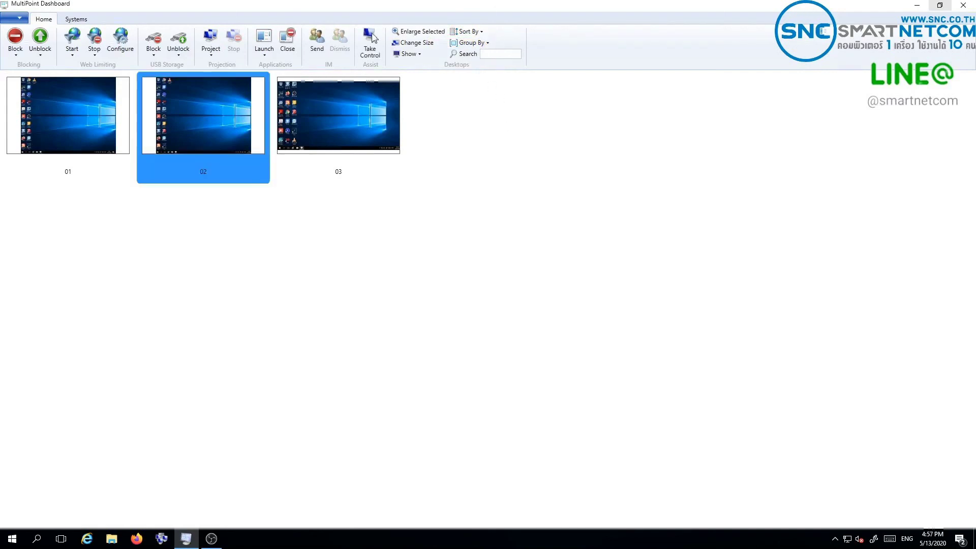